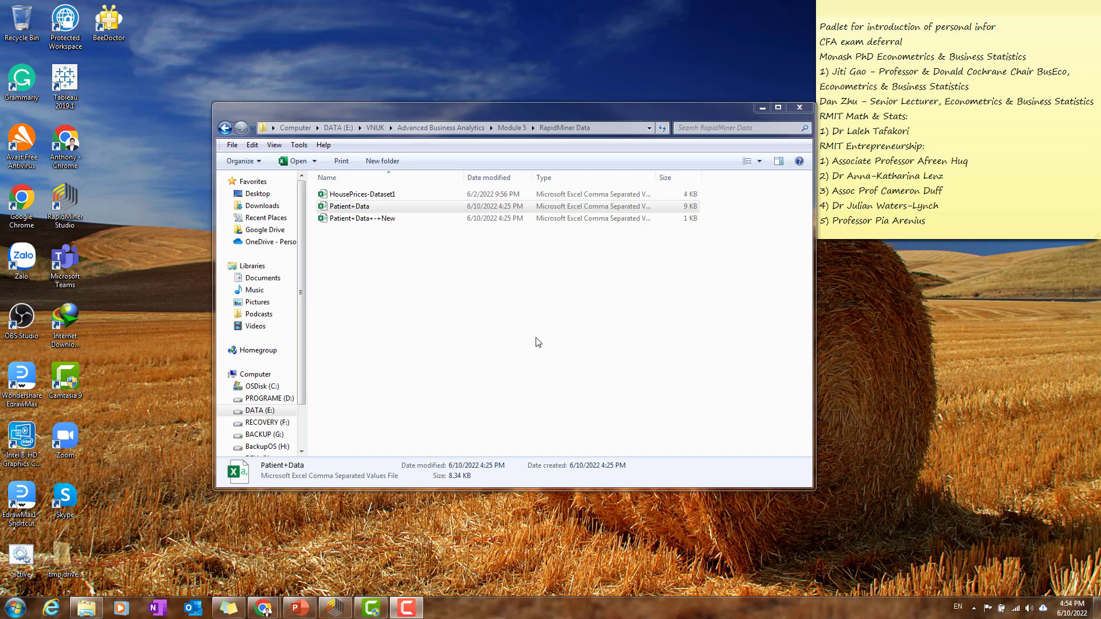
Step: Open the Patient+Data file from the RapidMiner Data folder in Excel and examine its Gender, Height, Weight and WaistSize columns
left_click(473, 304)
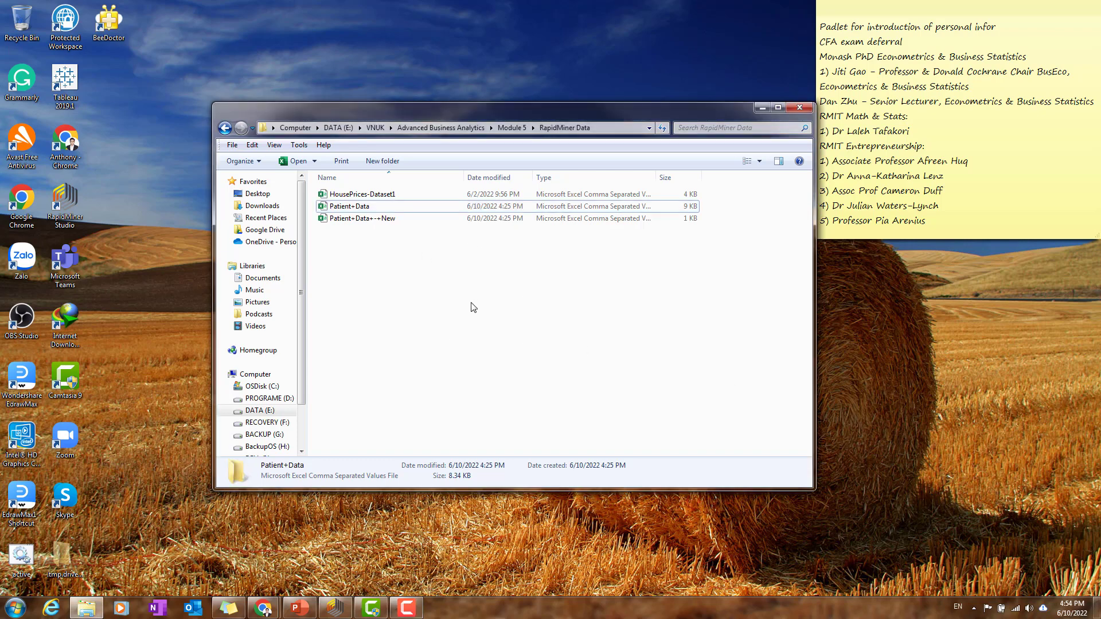
double_click(432, 212)
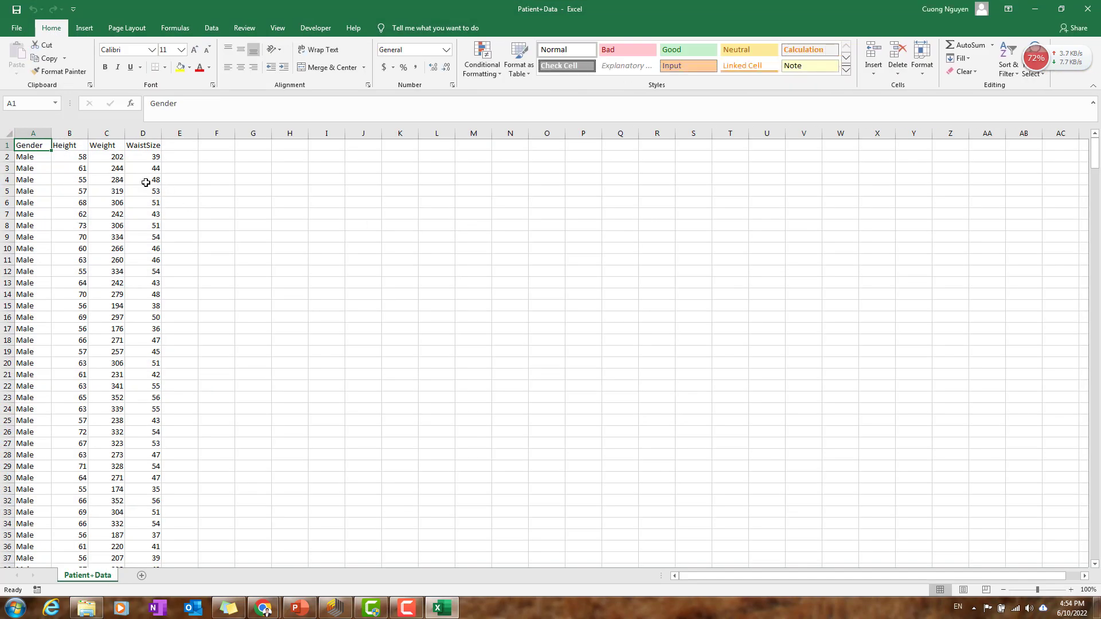
left_click(36, 159)
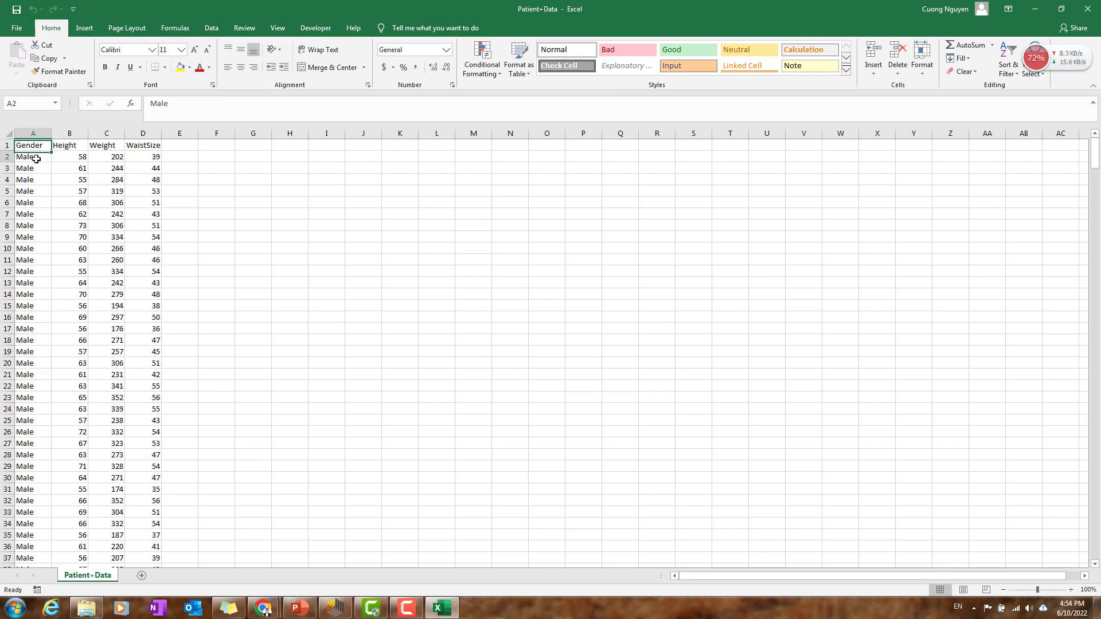
left_click_drag(34, 133, 144, 132)
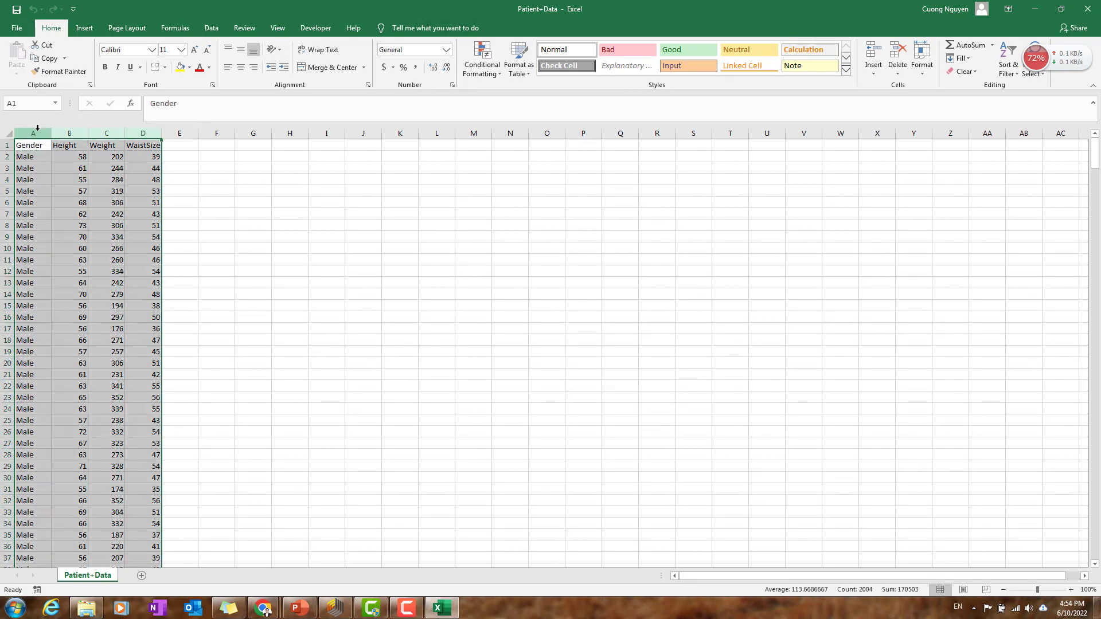
left_click(38, 127)
left_click_drag(34, 133, 161, 131)
left_click(63, 175)
scroll(17, 273, "down", 1)
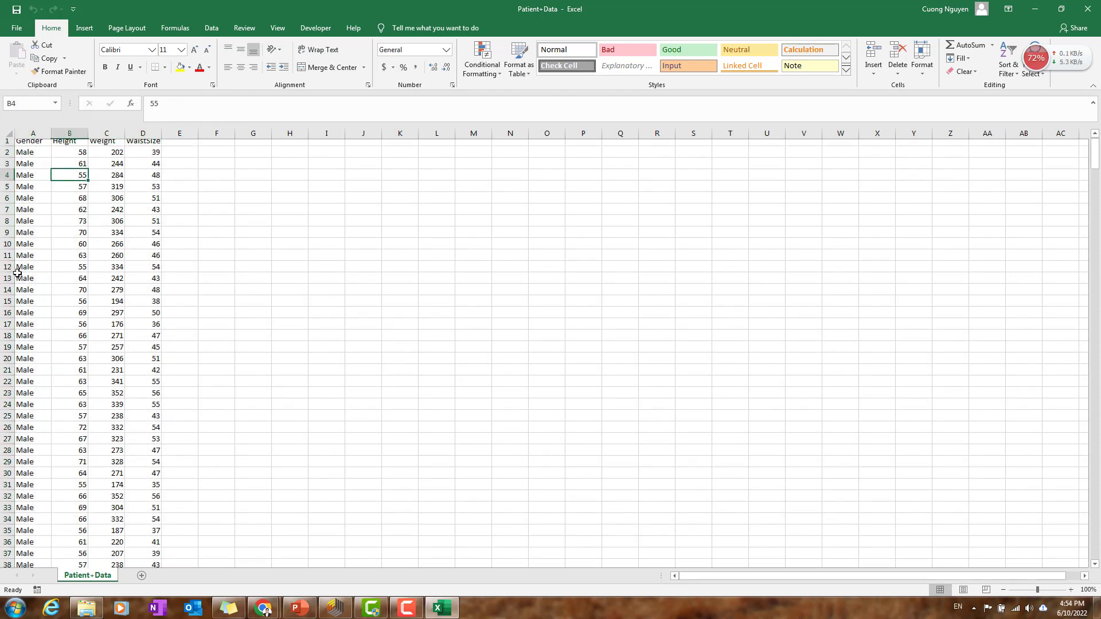
scroll(17, 274, "down", 2)
scroll(31, 321, "up", 3)
Step: Inspect the Height, Weight and WaistSize columns one by one, and minimize the workbook
left_click(78, 144)
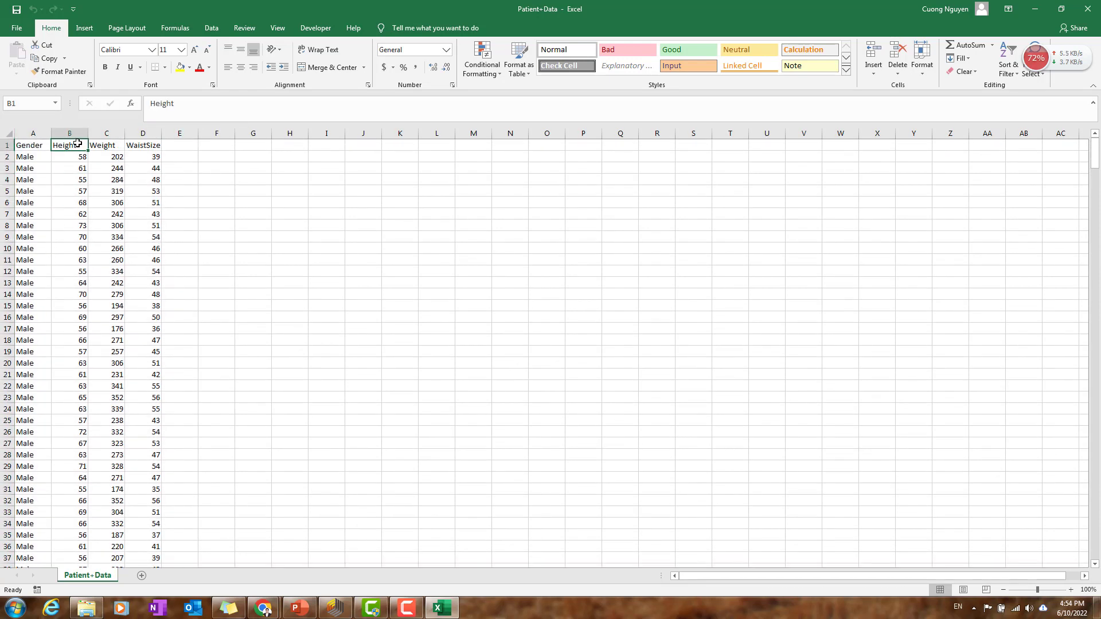
left_click(110, 134)
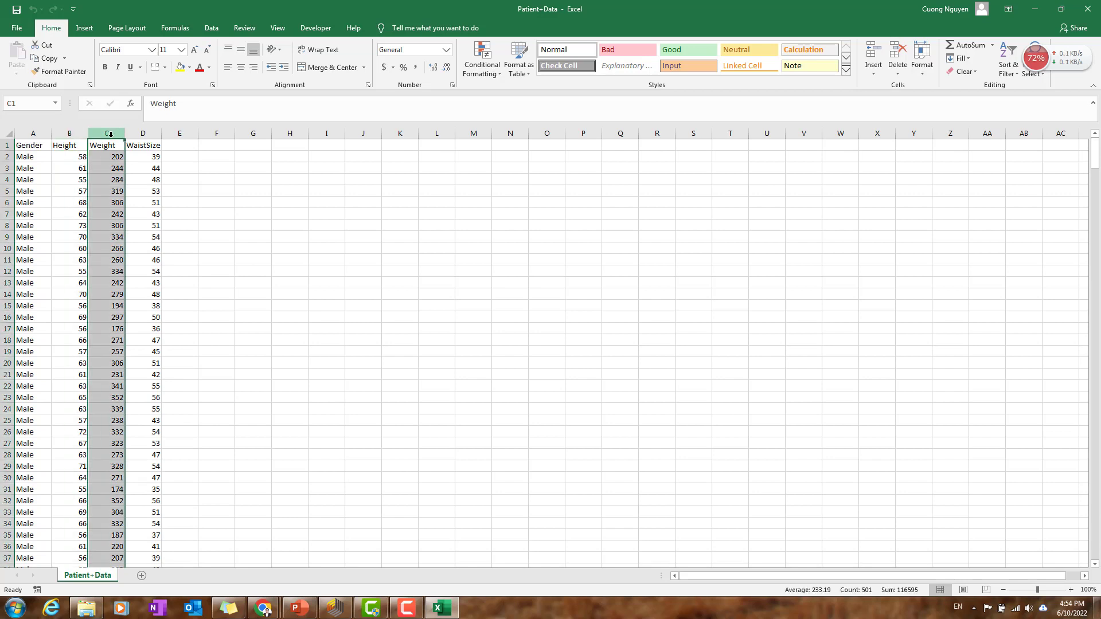
left_click(73, 133)
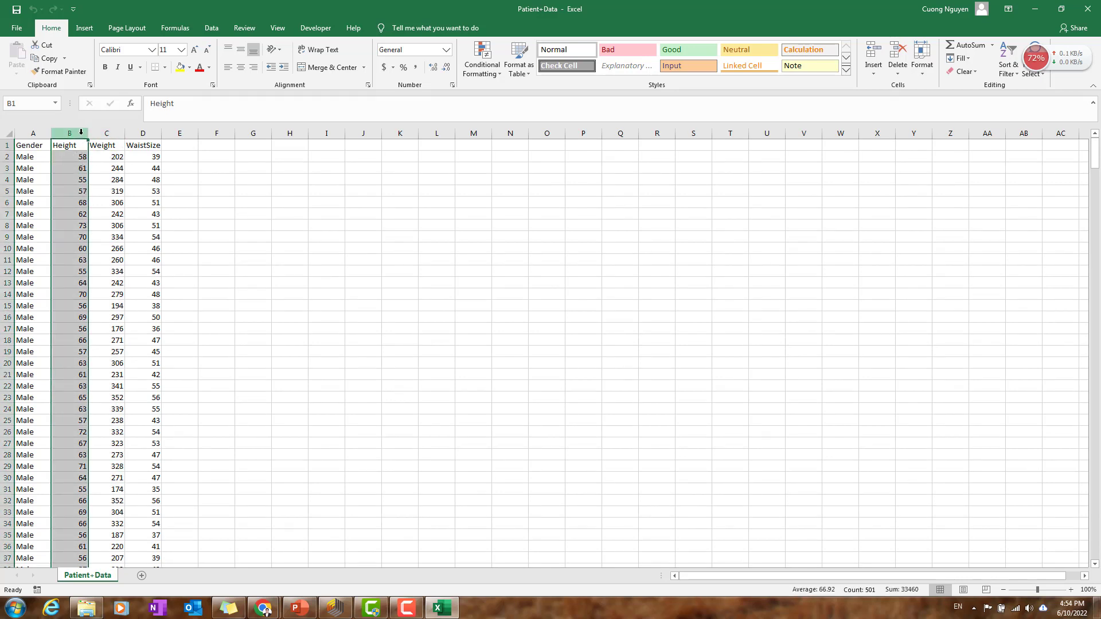
left_click(105, 133)
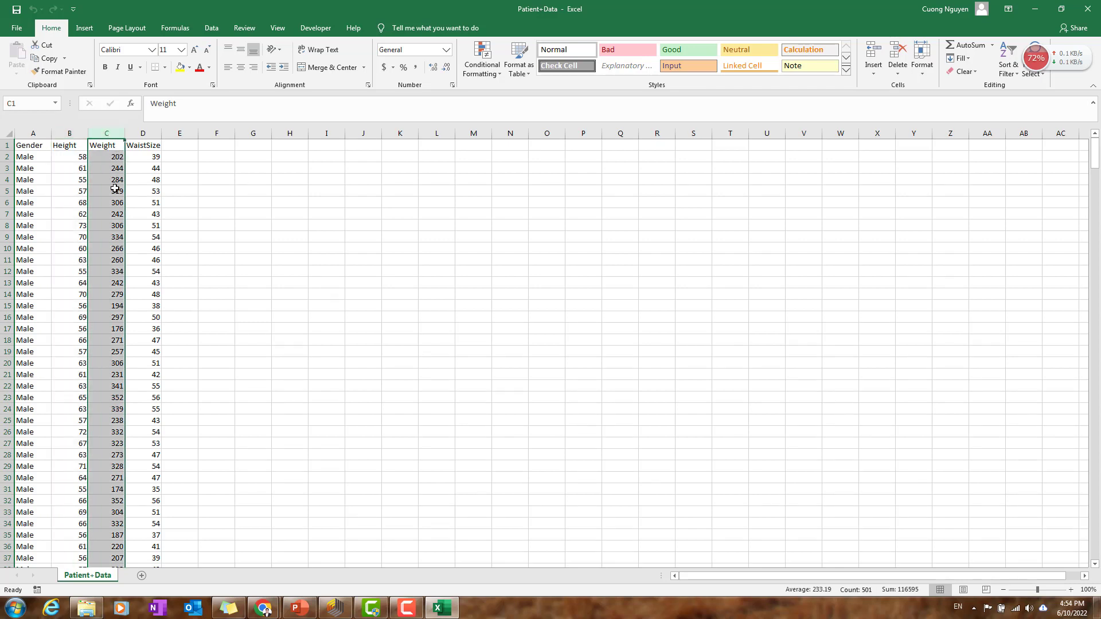
left_click(143, 133)
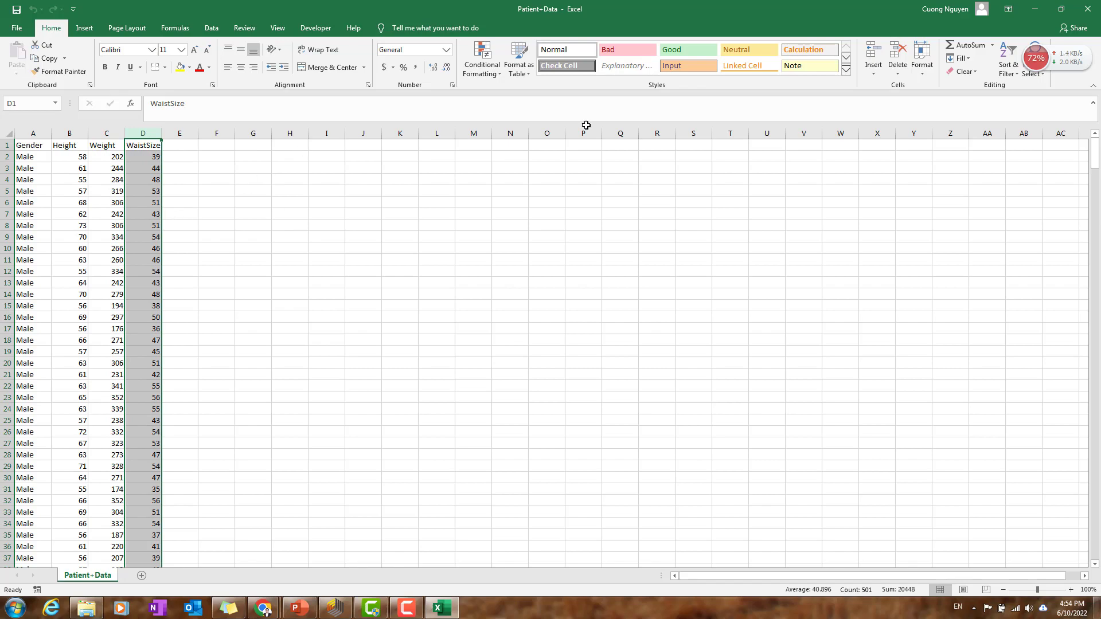
left_click(1035, 9)
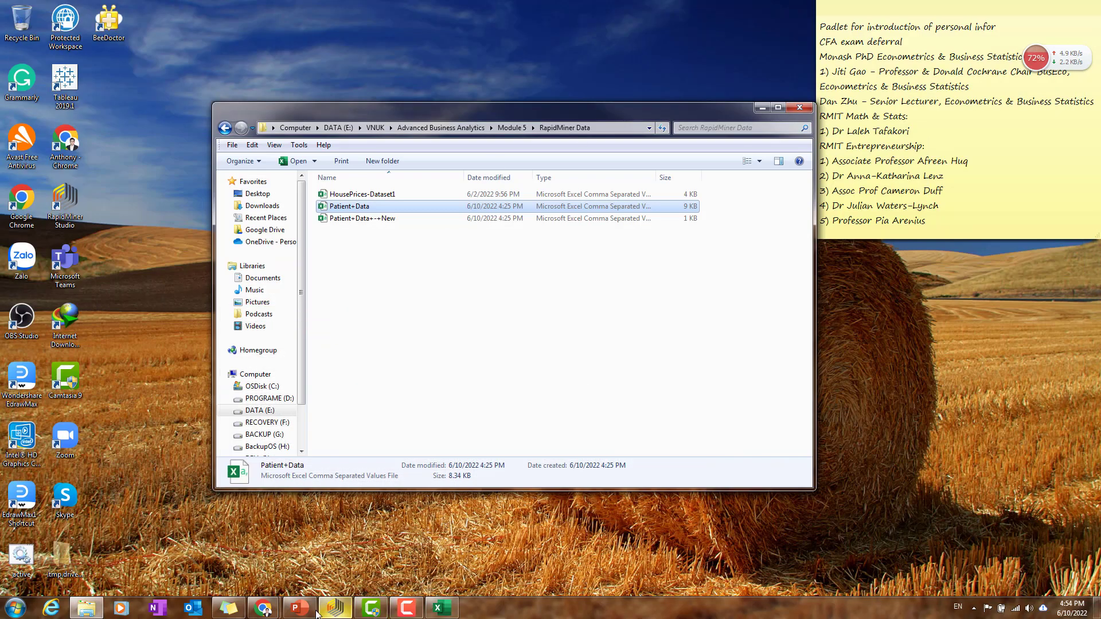
Step: Switch to the waist size image results in Chrome, view the Daily Mail waist chart, and minimize the browser
mouse_move(263, 609)
left_click(321, 536)
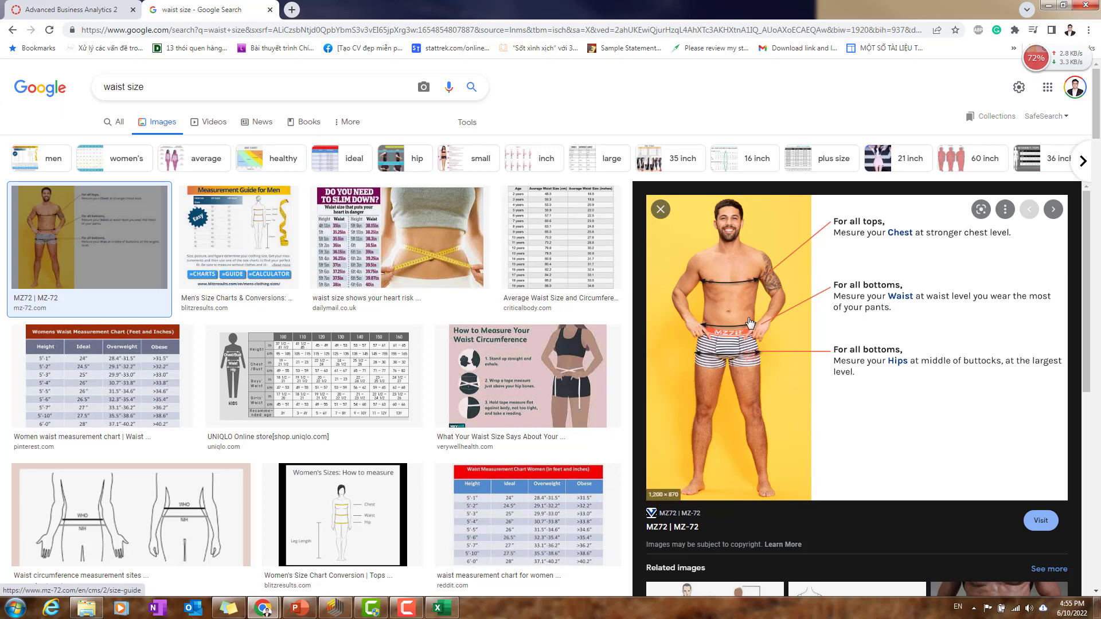
left_click(467, 250)
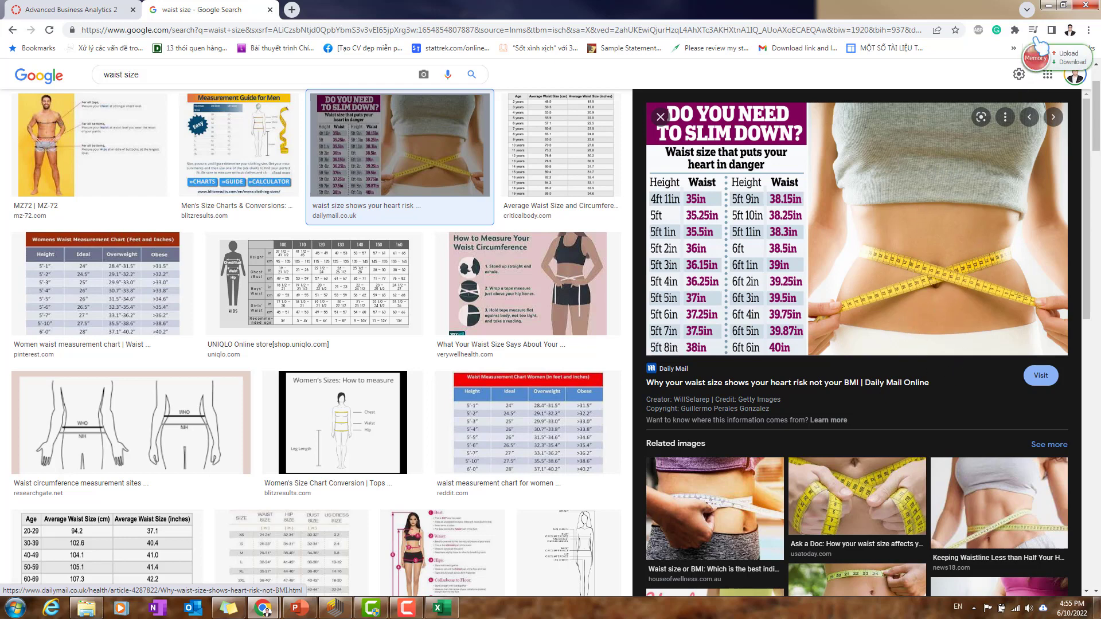
left_click(1047, 5)
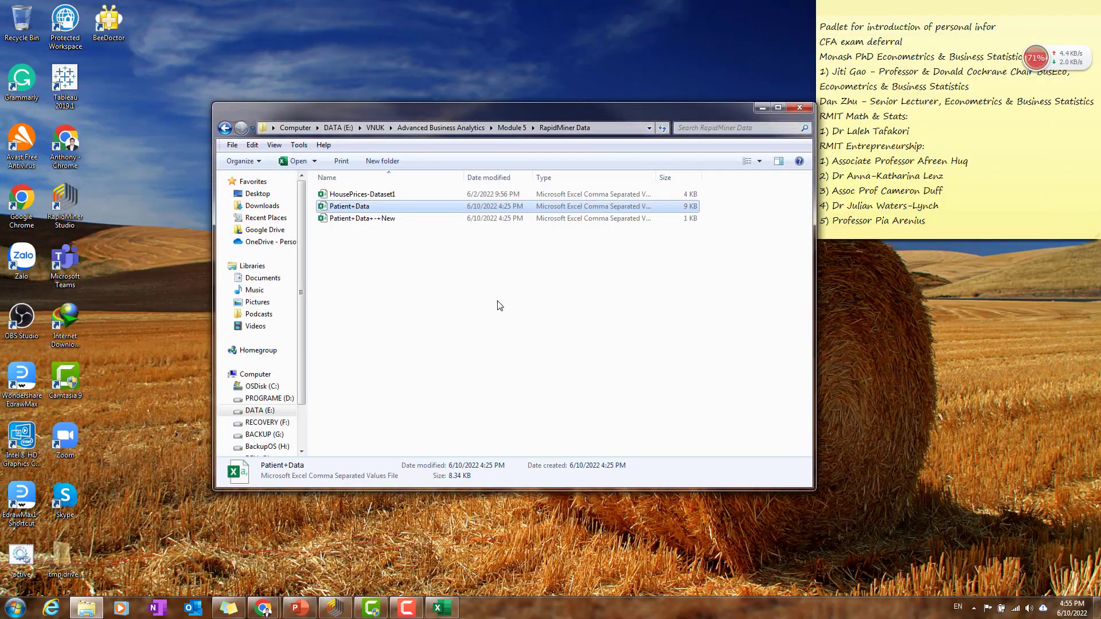
Step: Return to the Patient+Data workbook, review all four data columns together, and close it
left_click(296, 161)
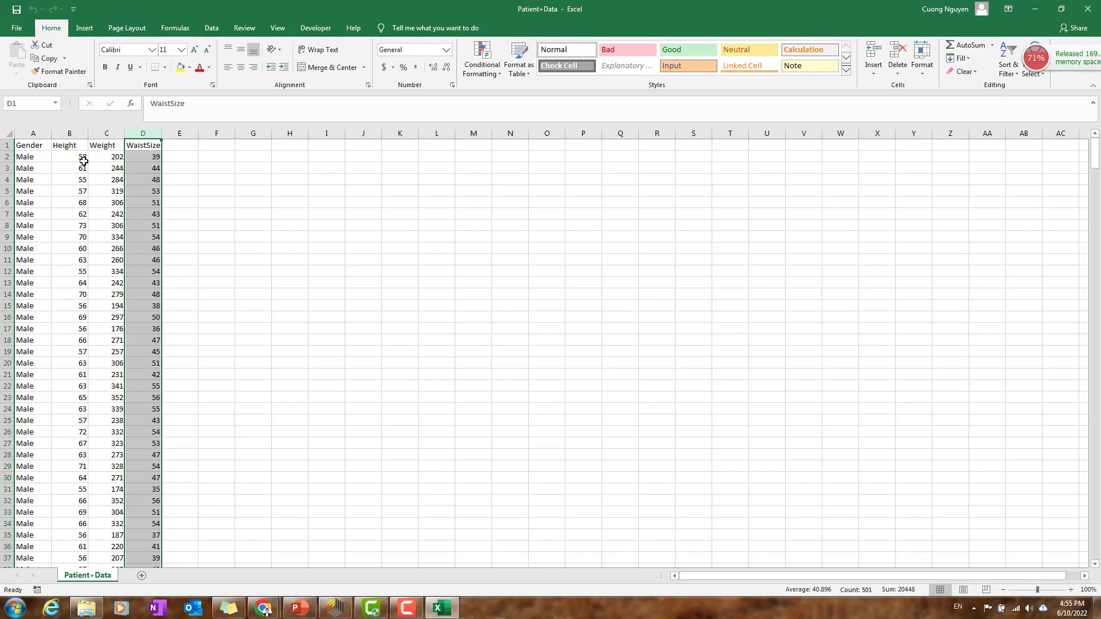
left_click_drag(33, 133, 146, 133)
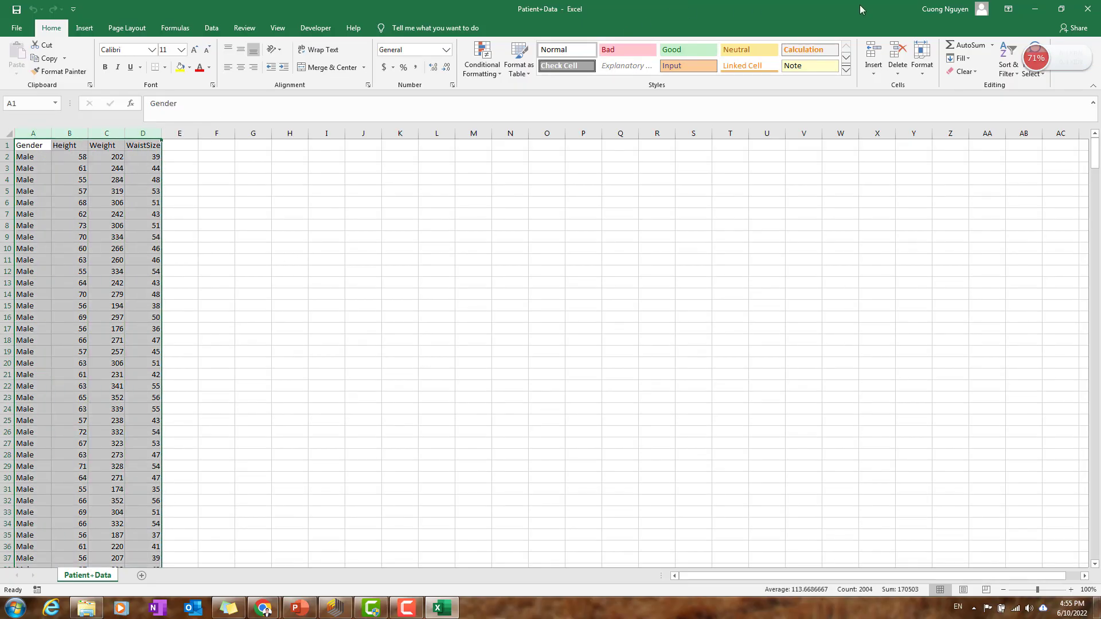
left_click(1088, 9)
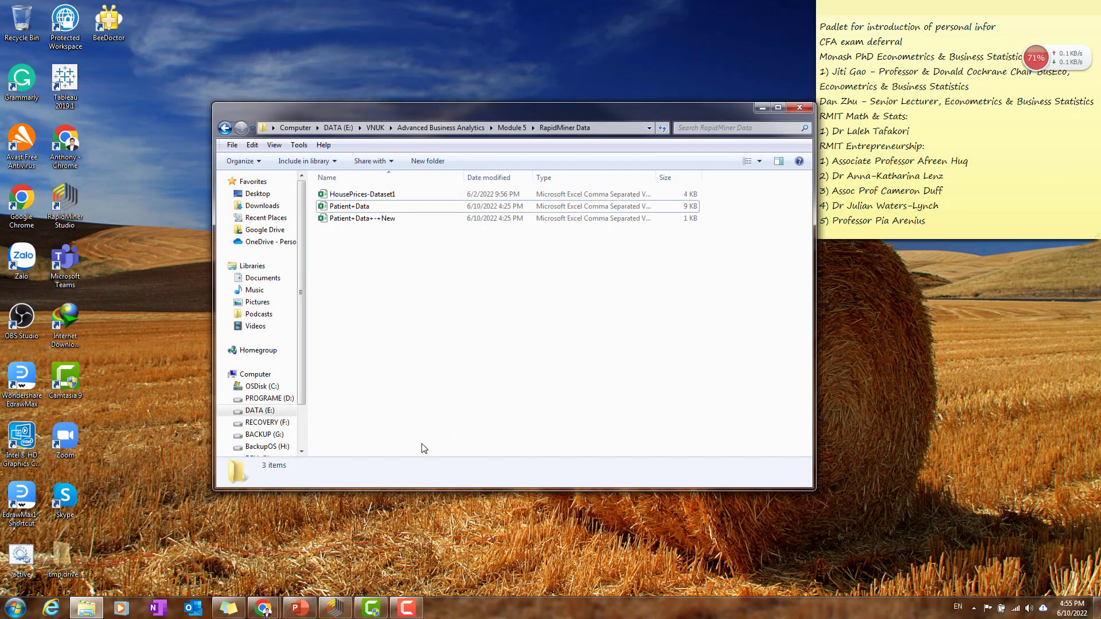
Step: Switch to RapidMiner Studio, search the operators for "read", and add a Read CSV operator to the empty process
left_click(335, 607)
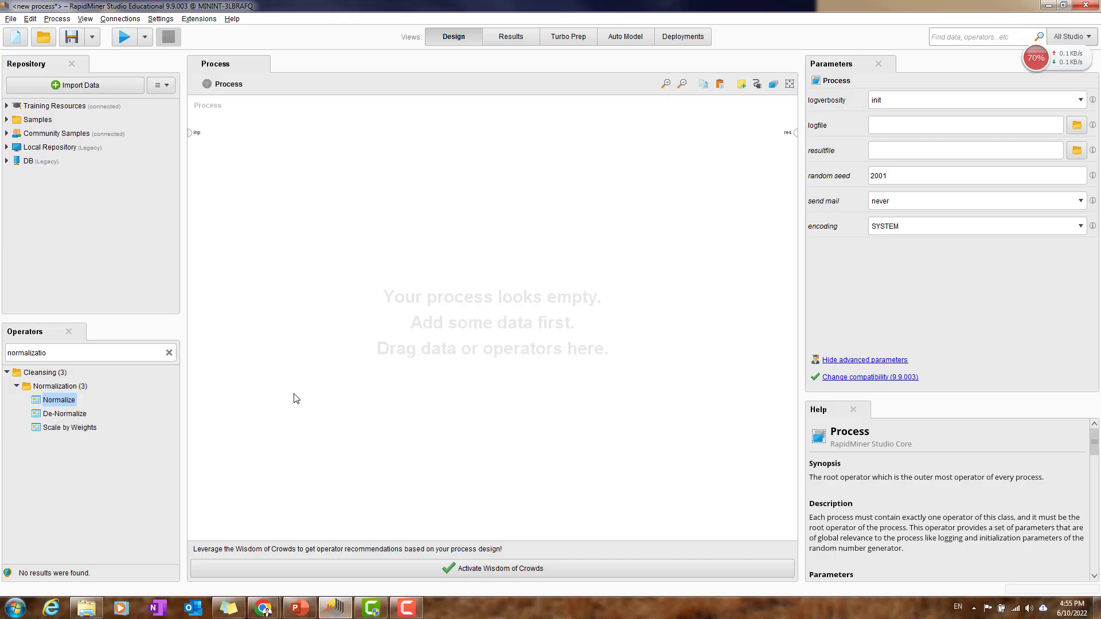
double_click(114, 350)
key("BackSpace")
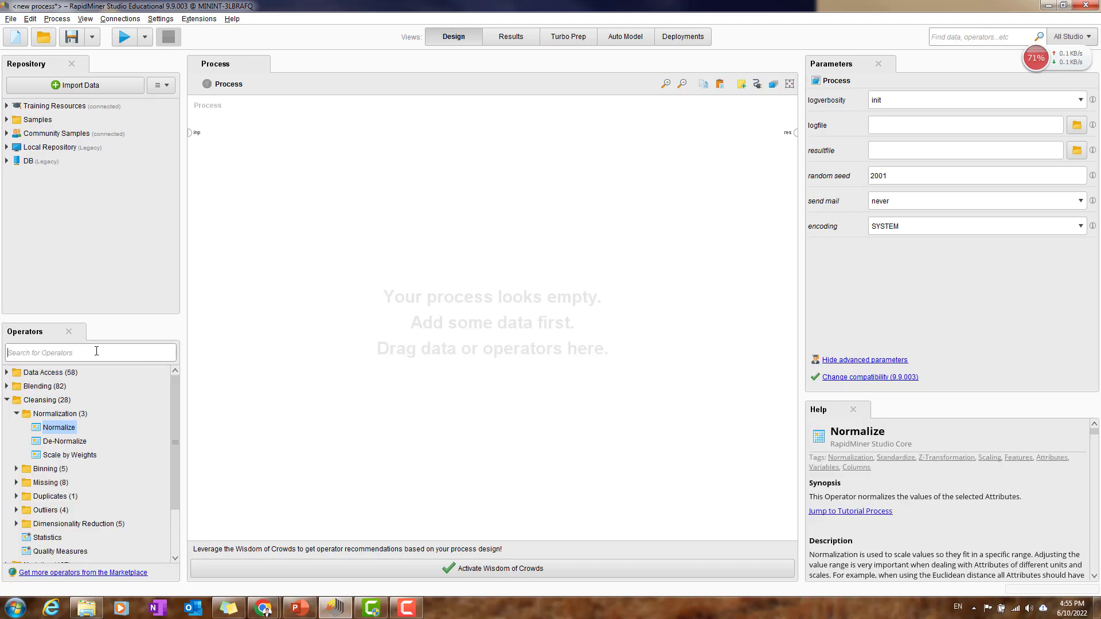
type("read")
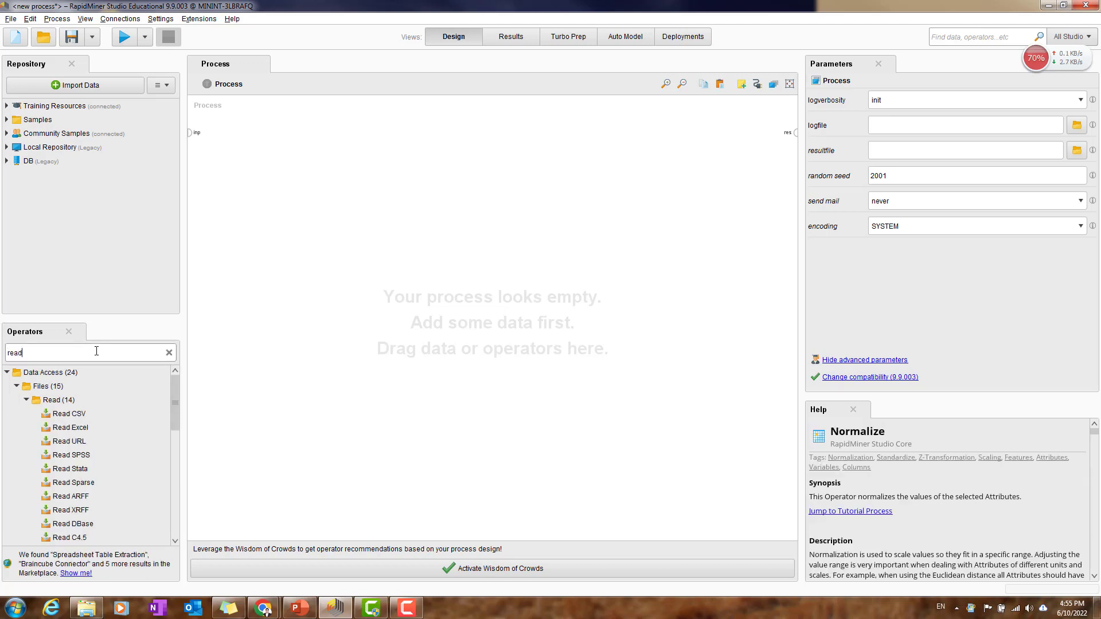
left_click_drag(67, 414, 256, 174)
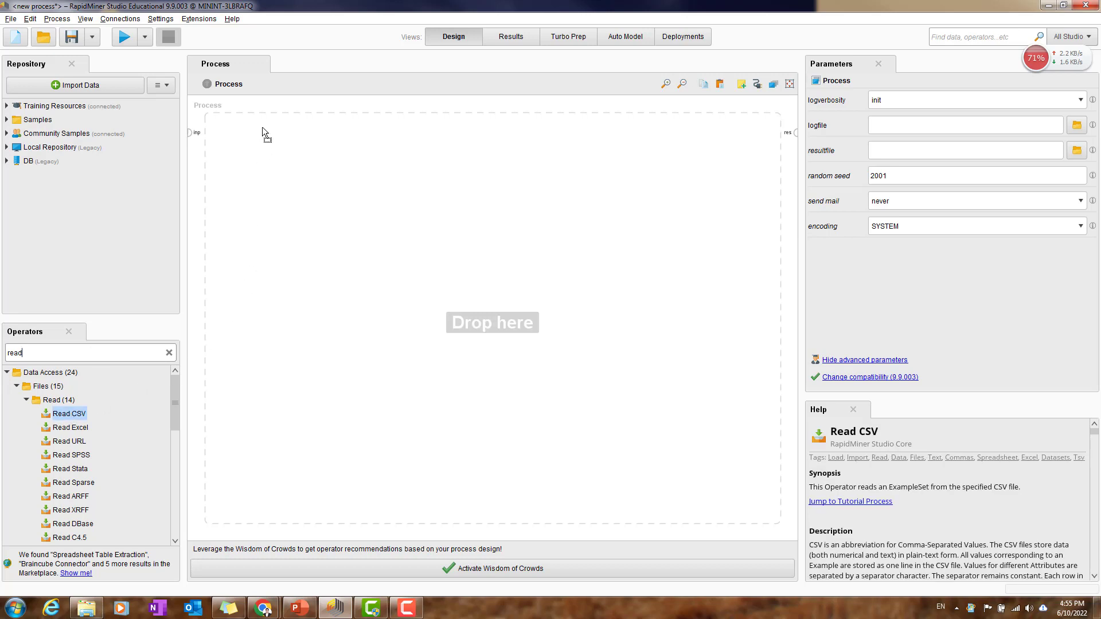
left_click_drag(262, 126, 261, 129)
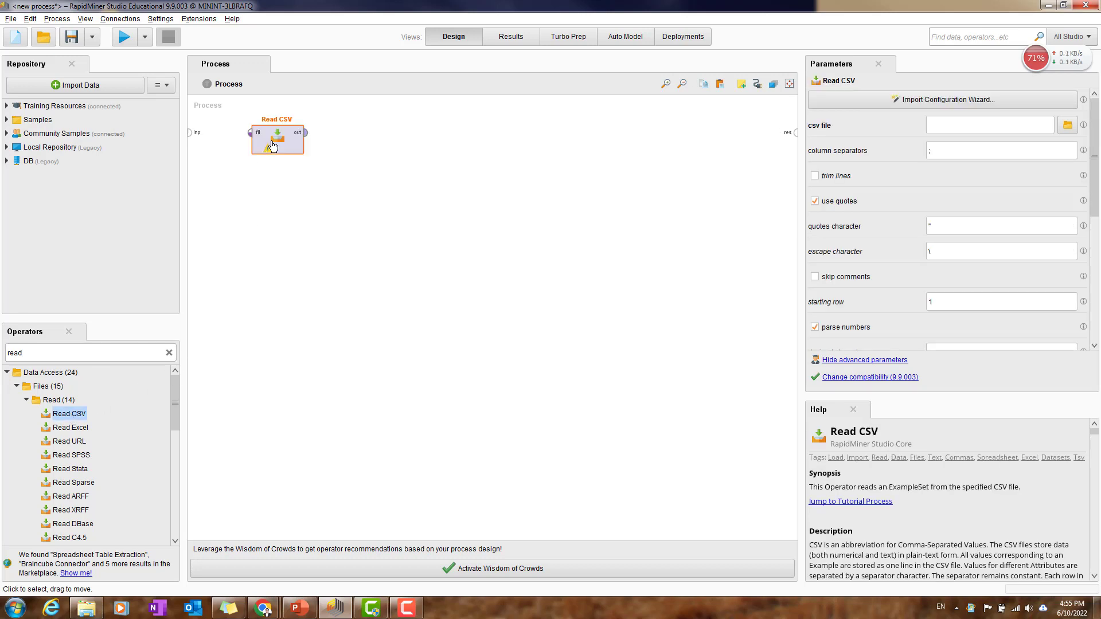
Step: Start the Read CSV import wizard and choose Patient+Data.csv from E:\VNUK\Advanced Business Analytics\Module 5\RapidMiner Data
left_click(960, 99)
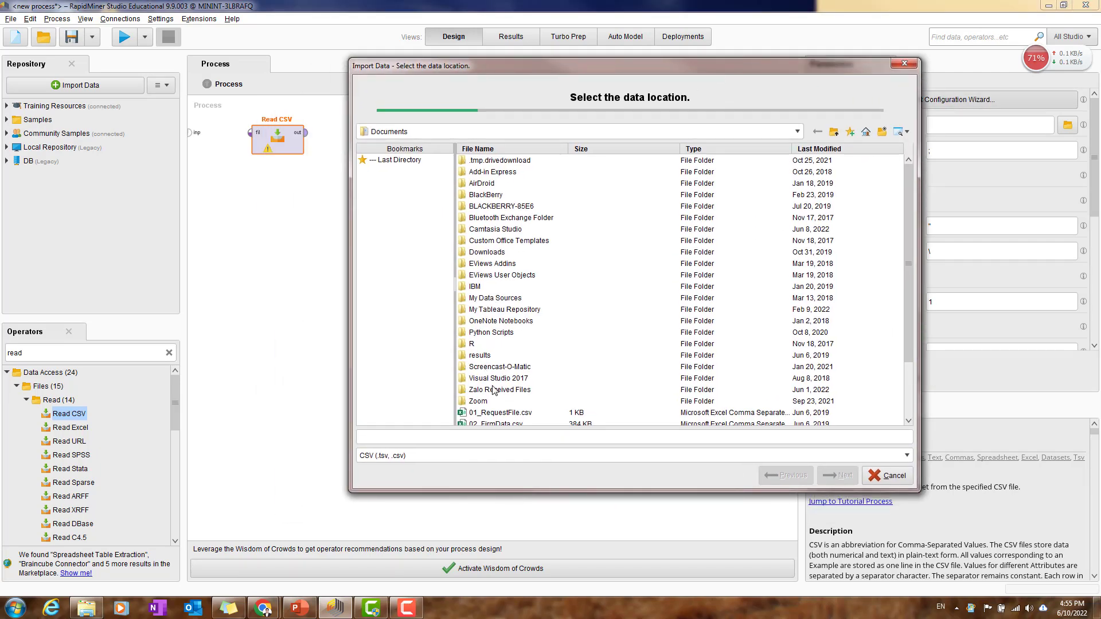
scroll(494, 390, "down", 3)
scroll(507, 388, "up", 3)
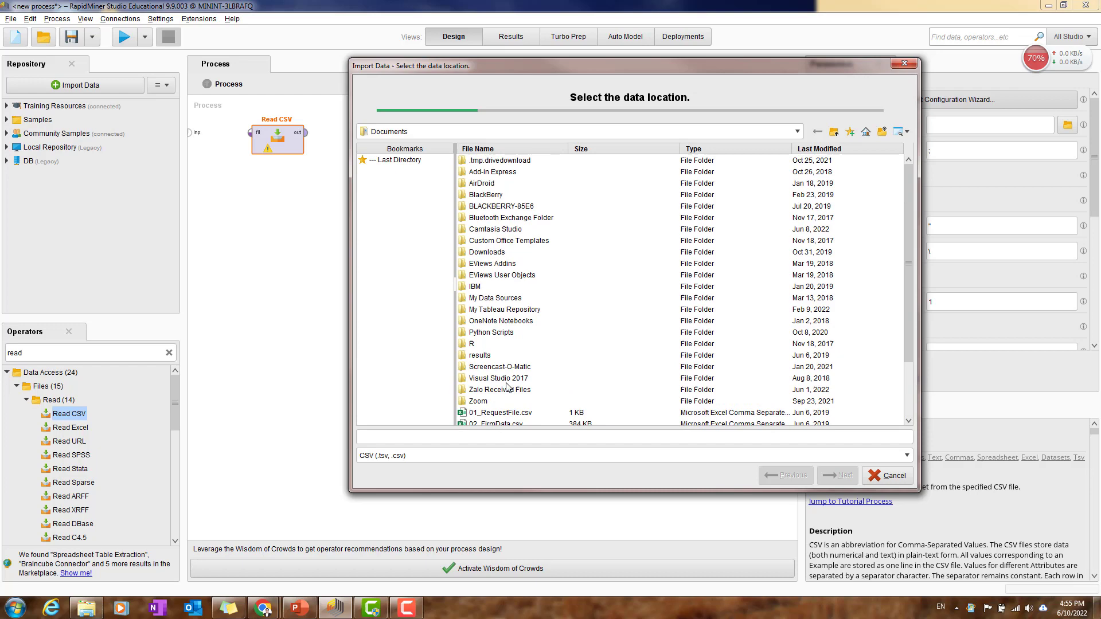
left_click(492, 133)
left_click(437, 149)
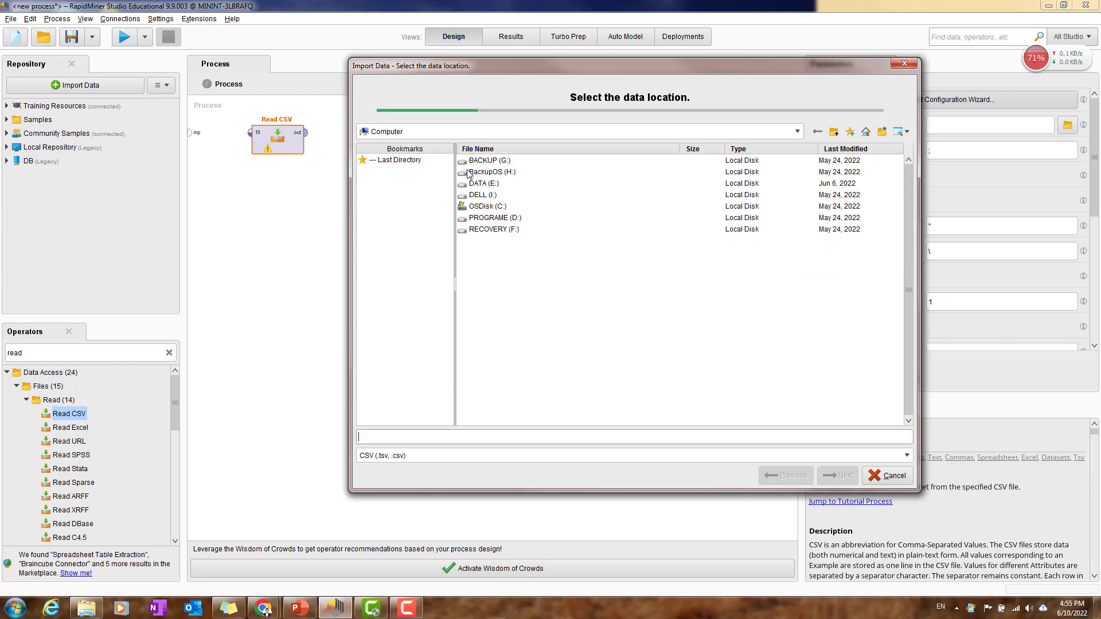
double_click(486, 184)
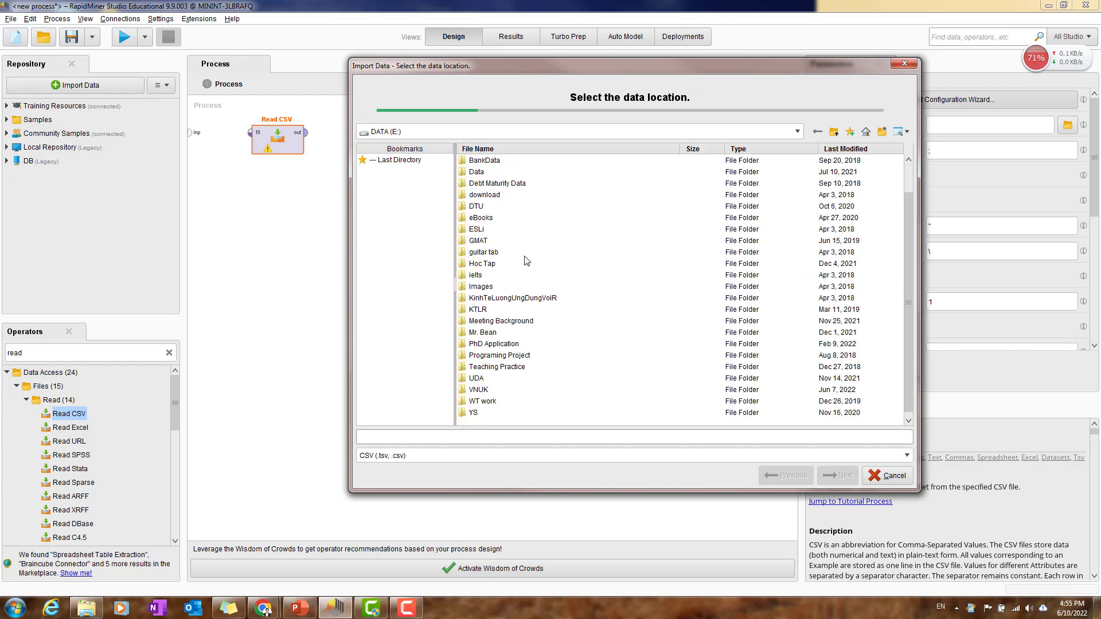
double_click(483, 390)
left_click(502, 162)
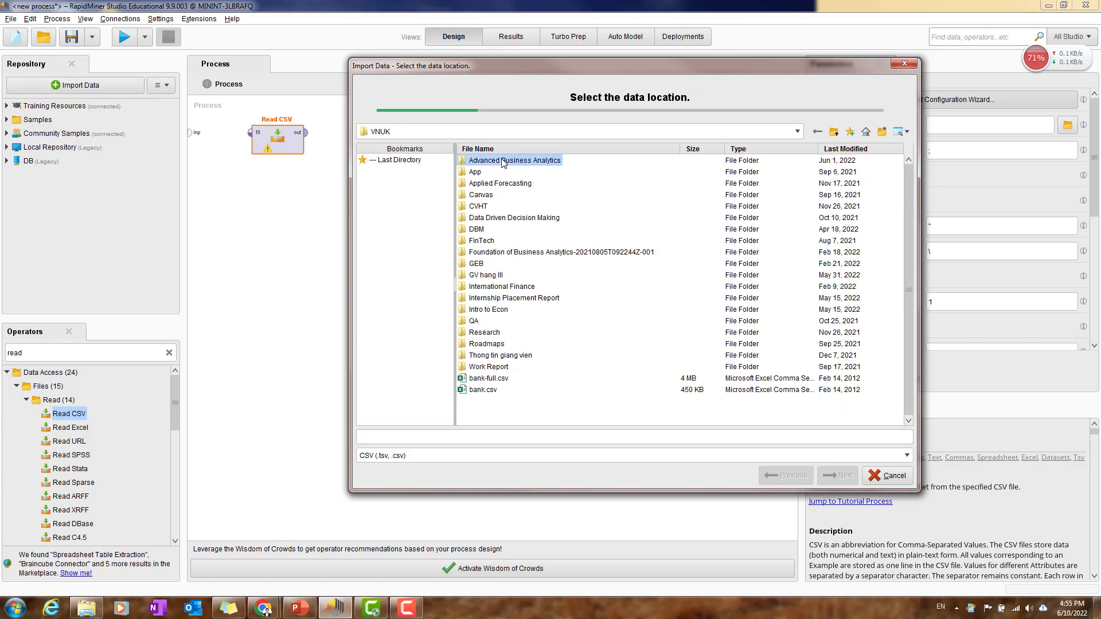
double_click(502, 162)
double_click(493, 195)
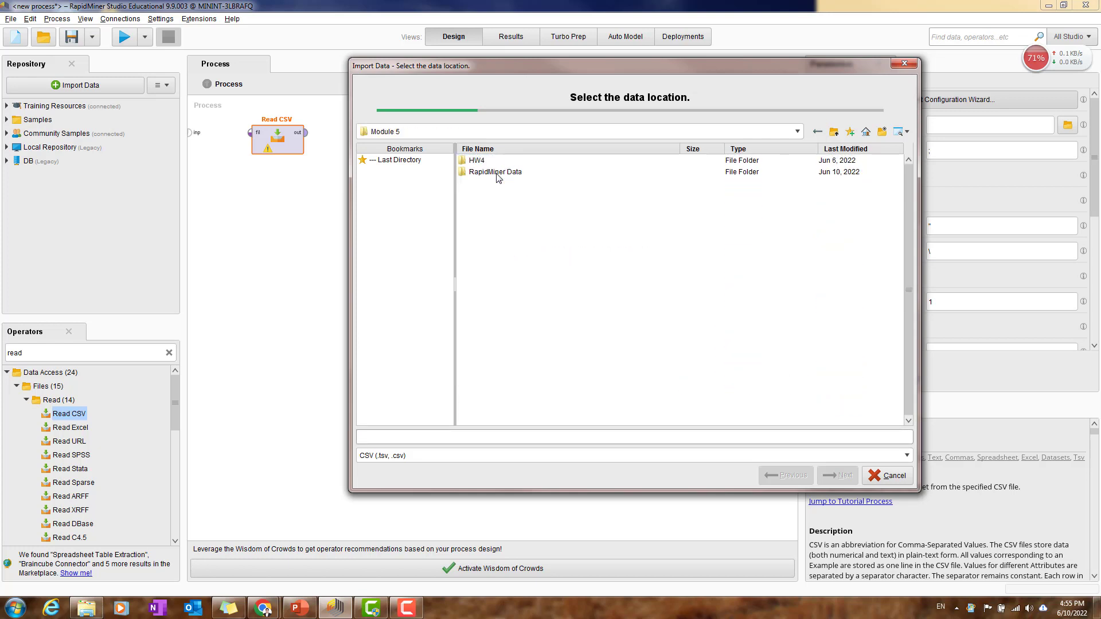
double_click(497, 173)
left_click(496, 184)
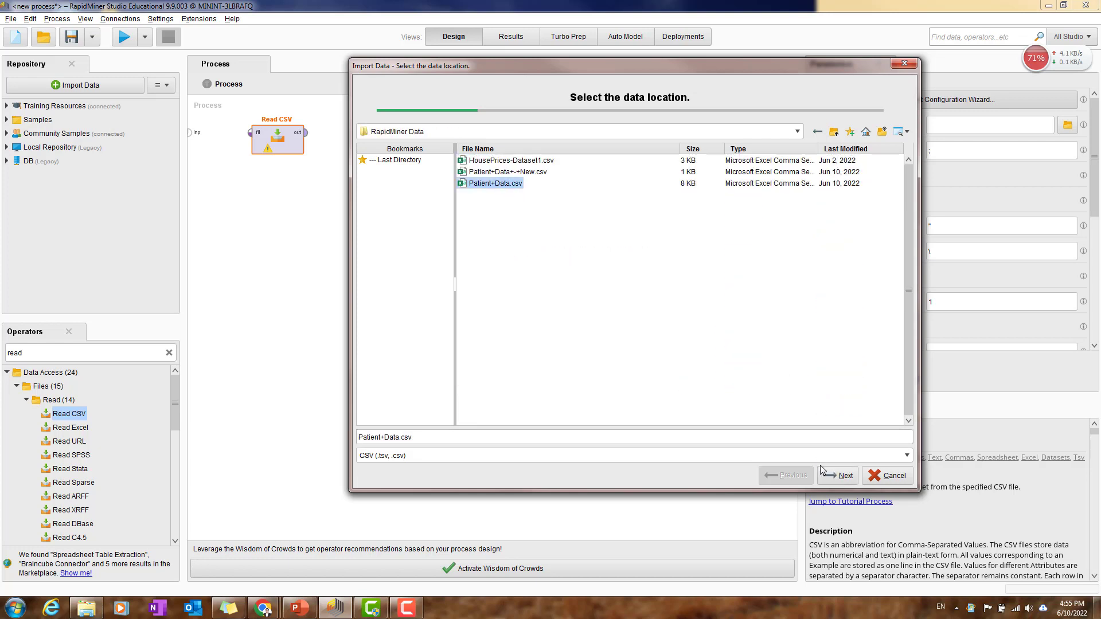
left_click(838, 475)
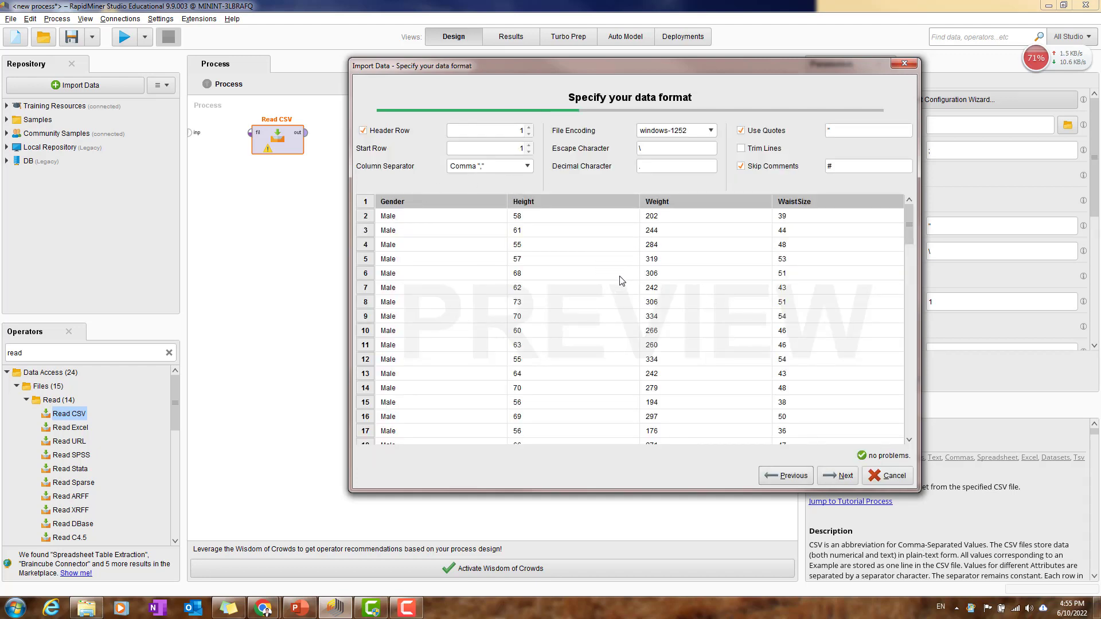
Step: Accept the comma-separated data format, change the Gender column's type to binominal, and finish the import configuration
left_click(843, 475)
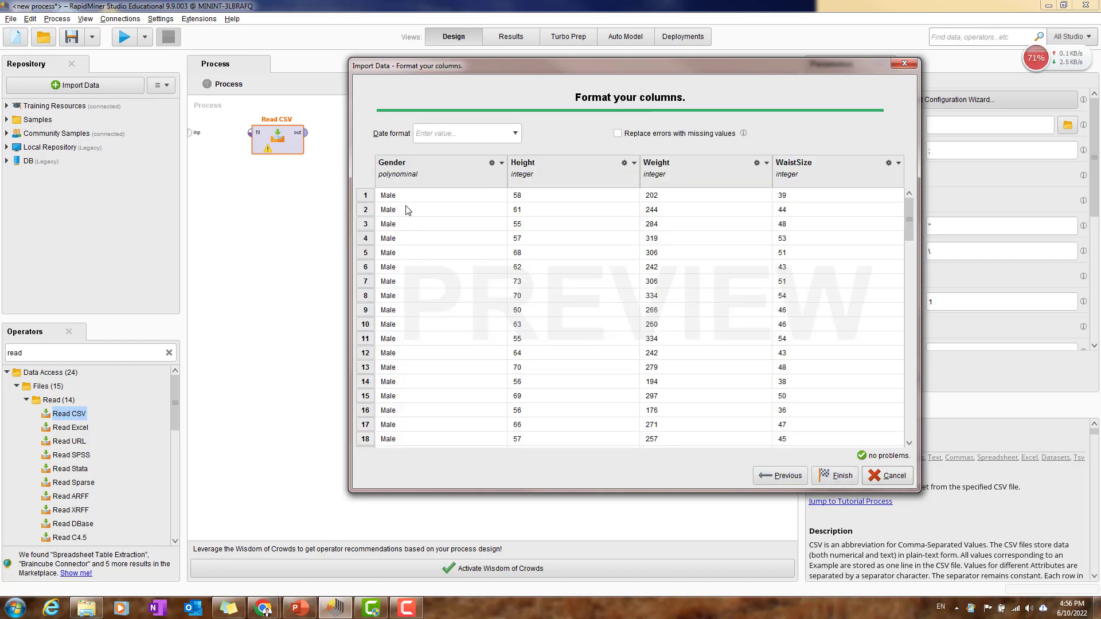
left_click(501, 164)
mouse_move(519, 178)
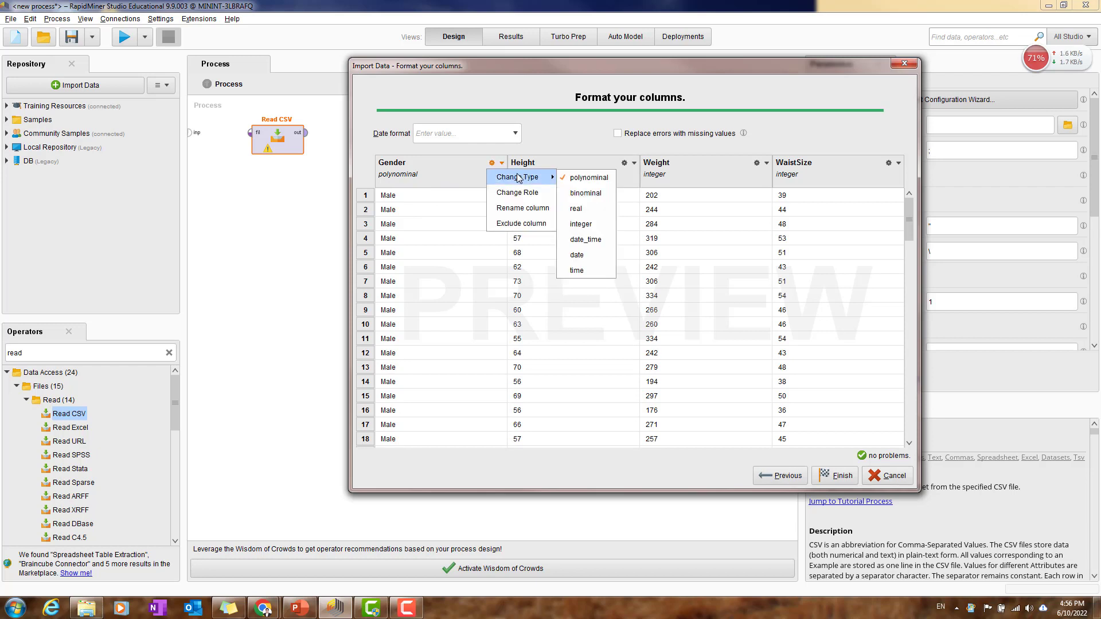
left_click(590, 195)
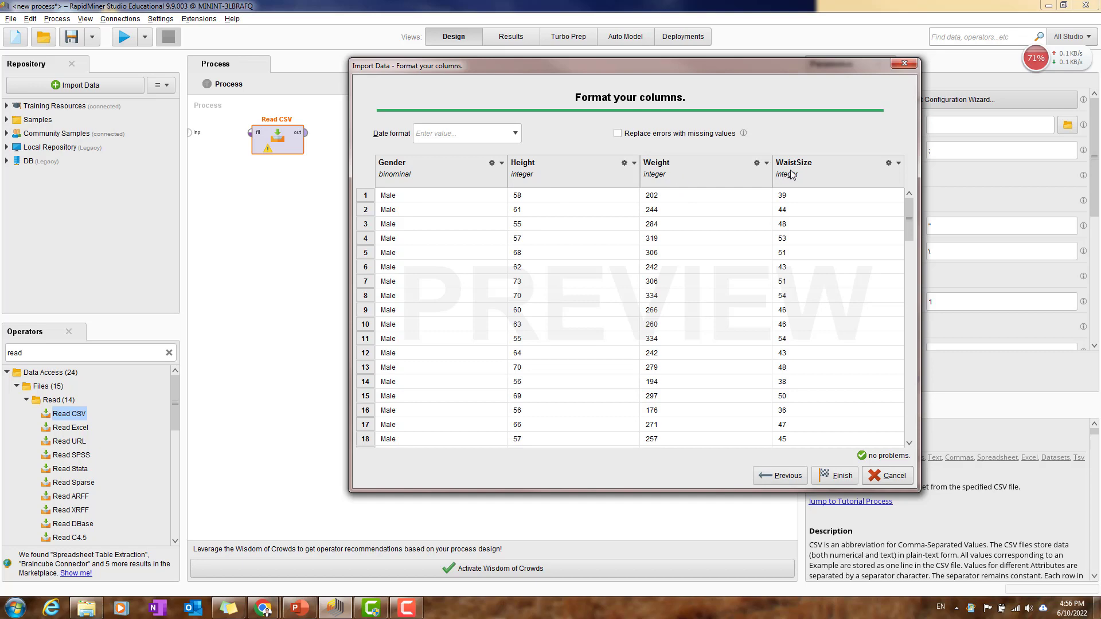
left_click(839, 475)
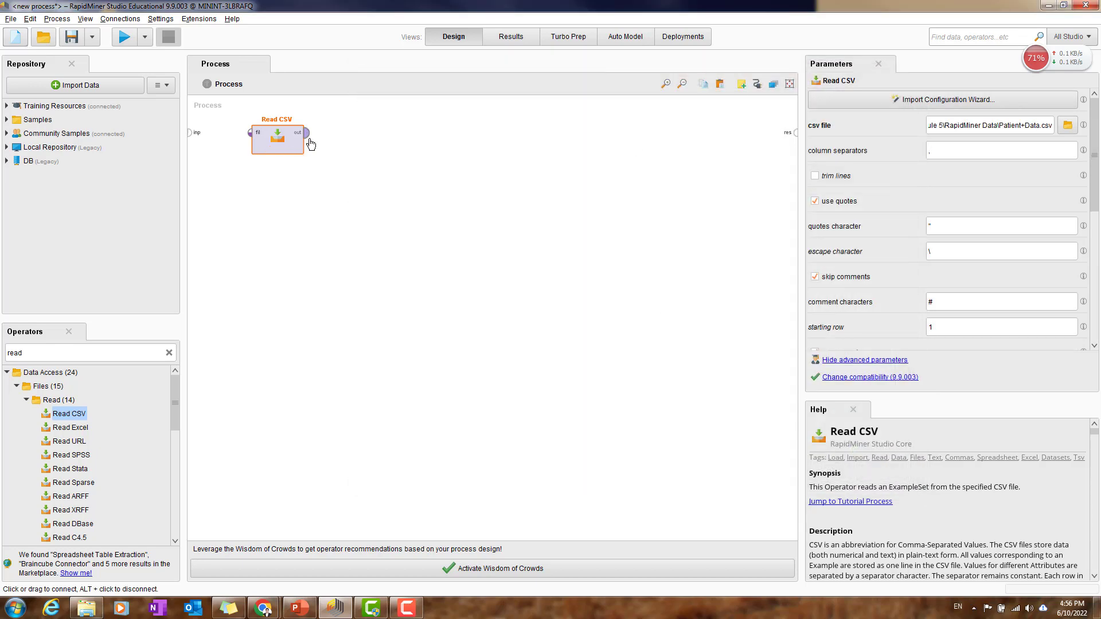
Step: Search the operators for "cluster" and add a k-Means operator to the process beside Read CSV
left_click(145, 353)
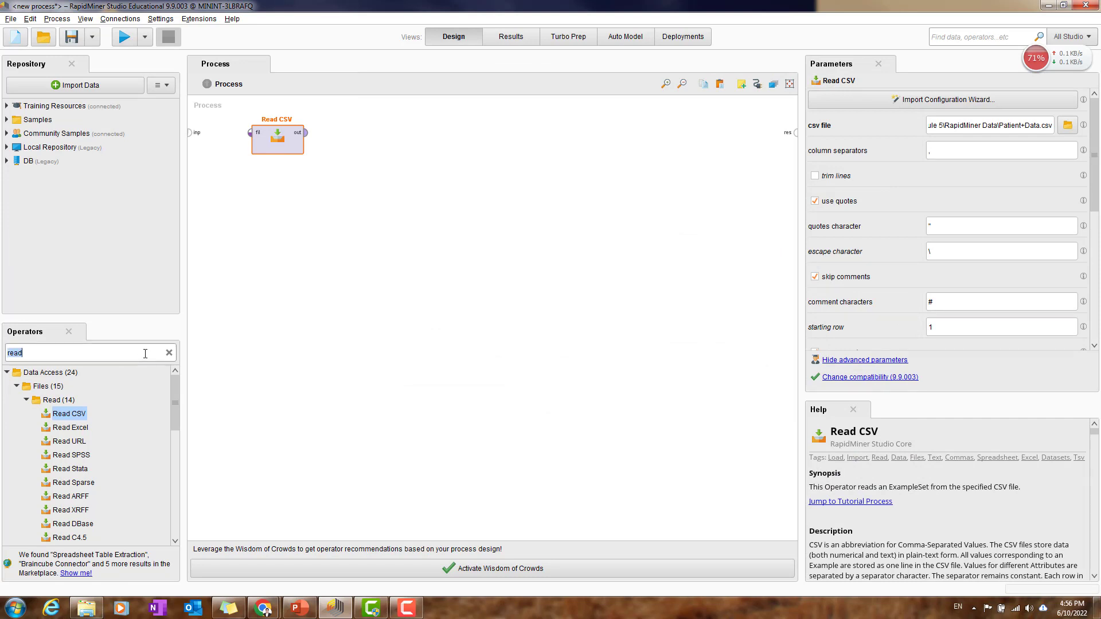
type("c;lu")
key("BackSpace")
key("BackSpace")
key("BackSpace")
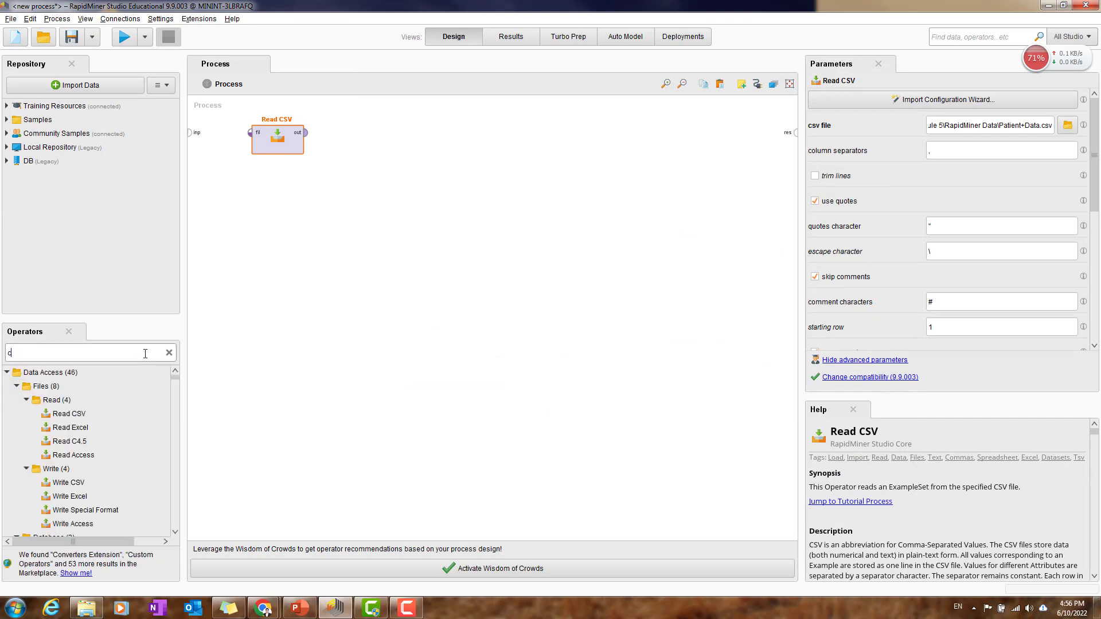
type("luster")
left_click_drag(58, 400, 304, 292)
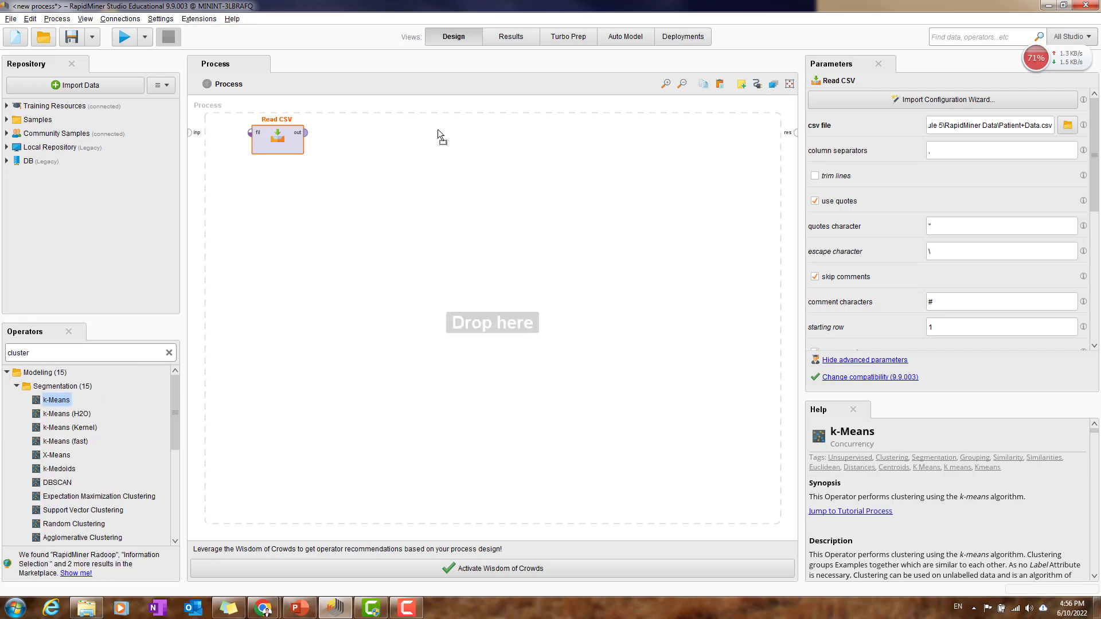
left_click_drag(438, 135, 442, 141)
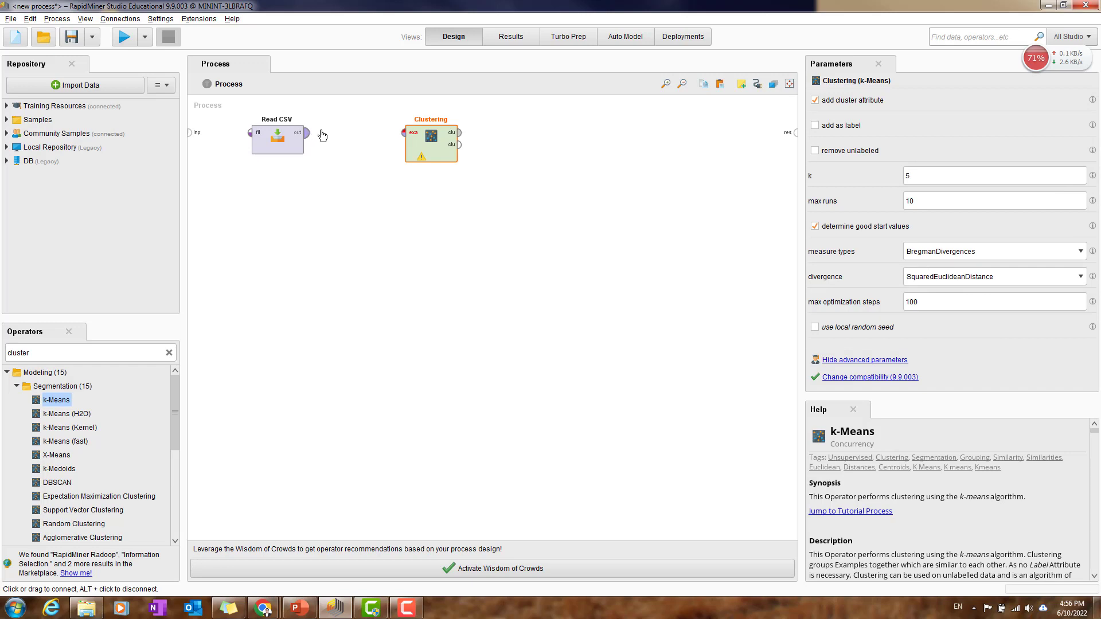
Step: Connect Read CSV's output to the Clustering operator's example input and its first cluster output to the process result port
left_click(320, 133)
left_click(405, 133)
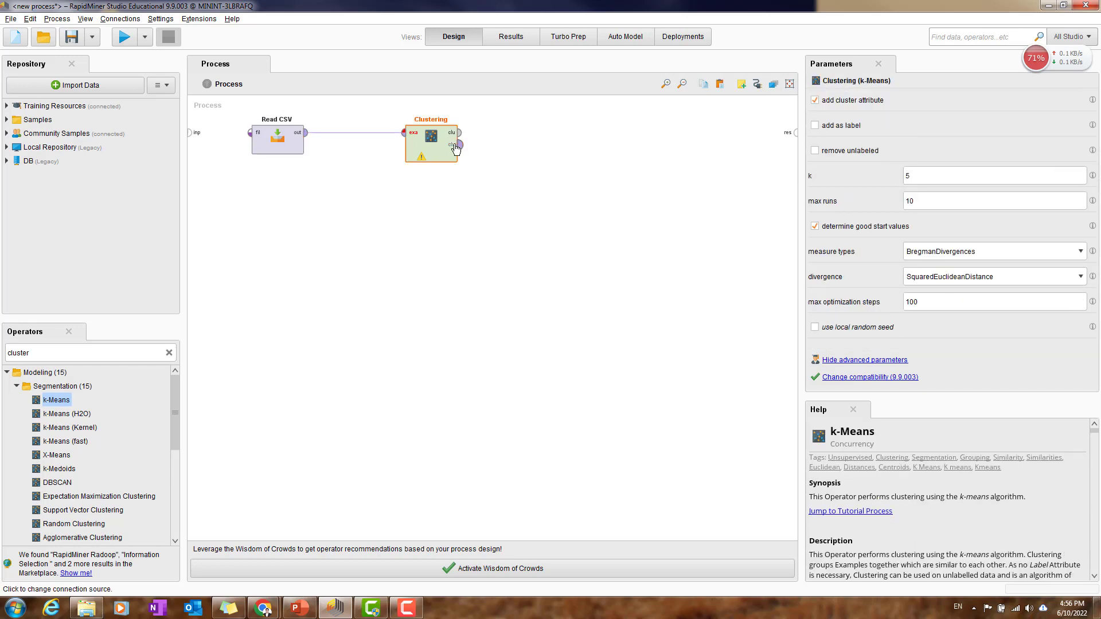
left_click(459, 132)
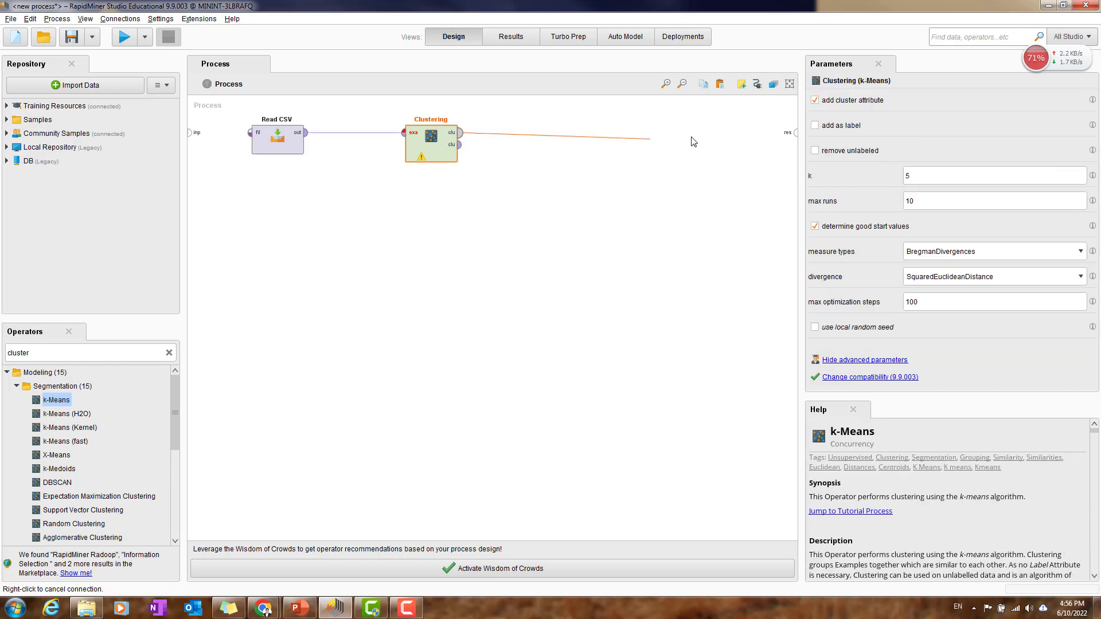
left_click(795, 133)
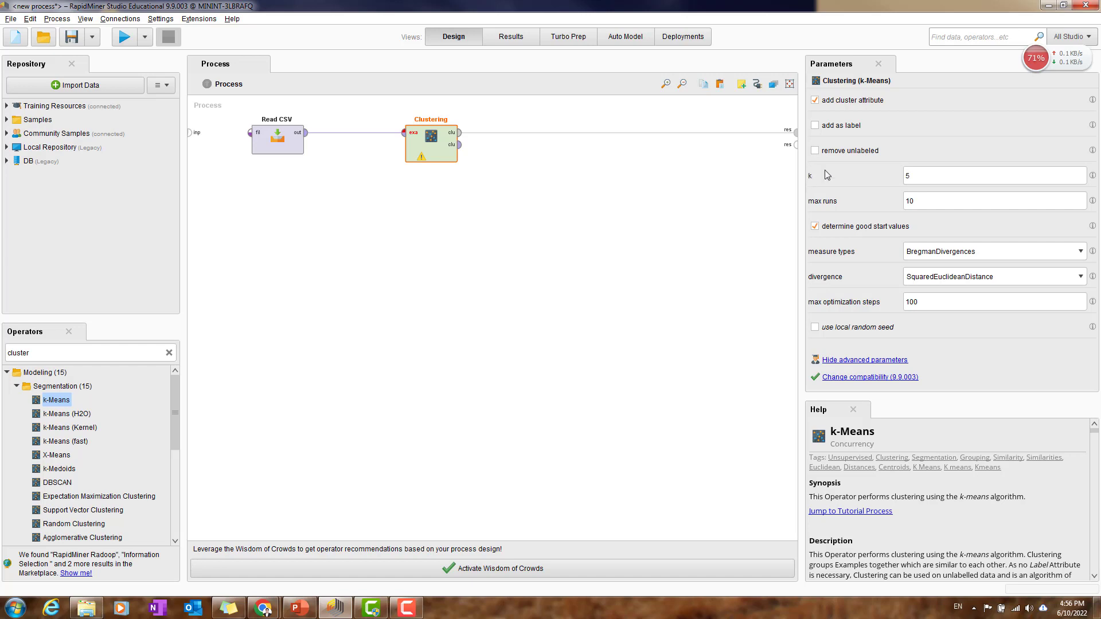
Step: Set k to 2 for the k-Means clustering, with BregmanDivergences as measure type and SquaredEuclideanDistance as divergence
left_click(910, 179)
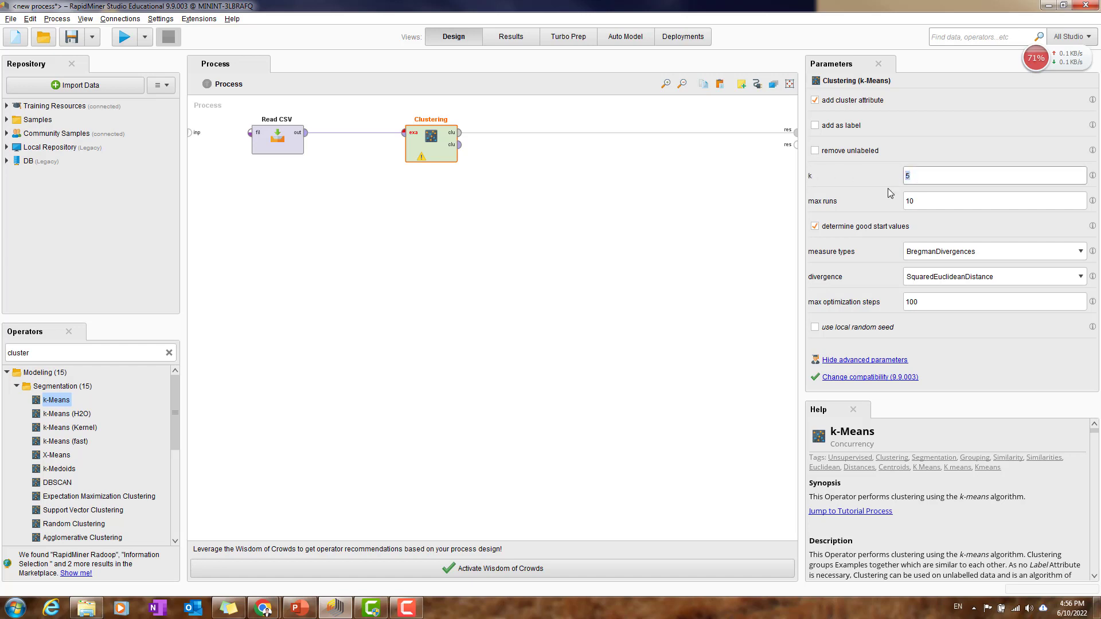
type("2")
left_click(933, 203)
left_click(930, 302)
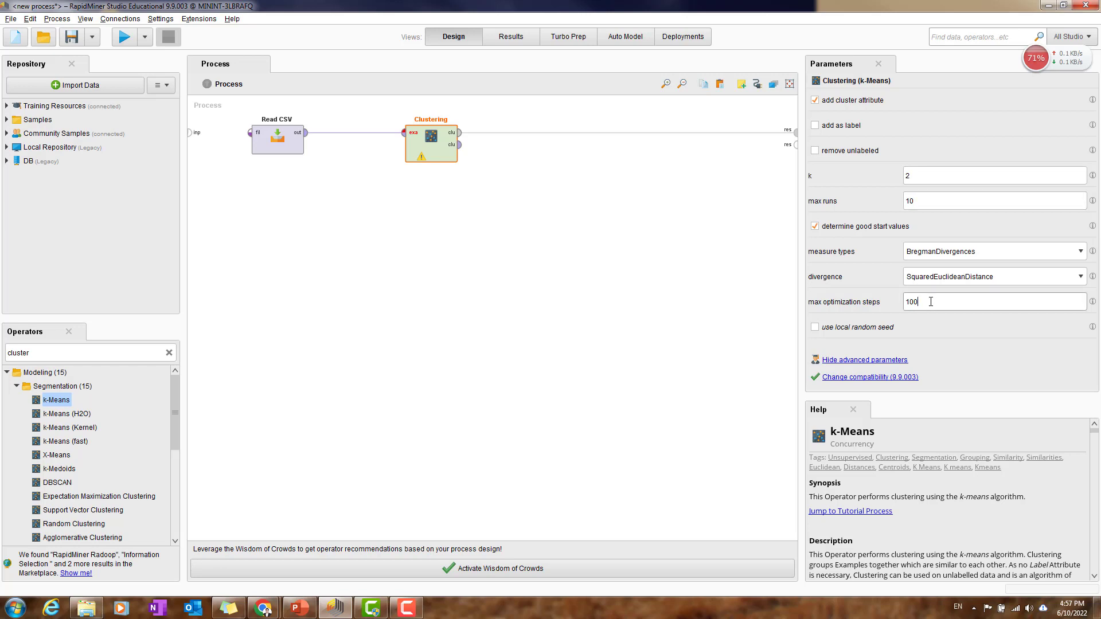
left_click(950, 202)
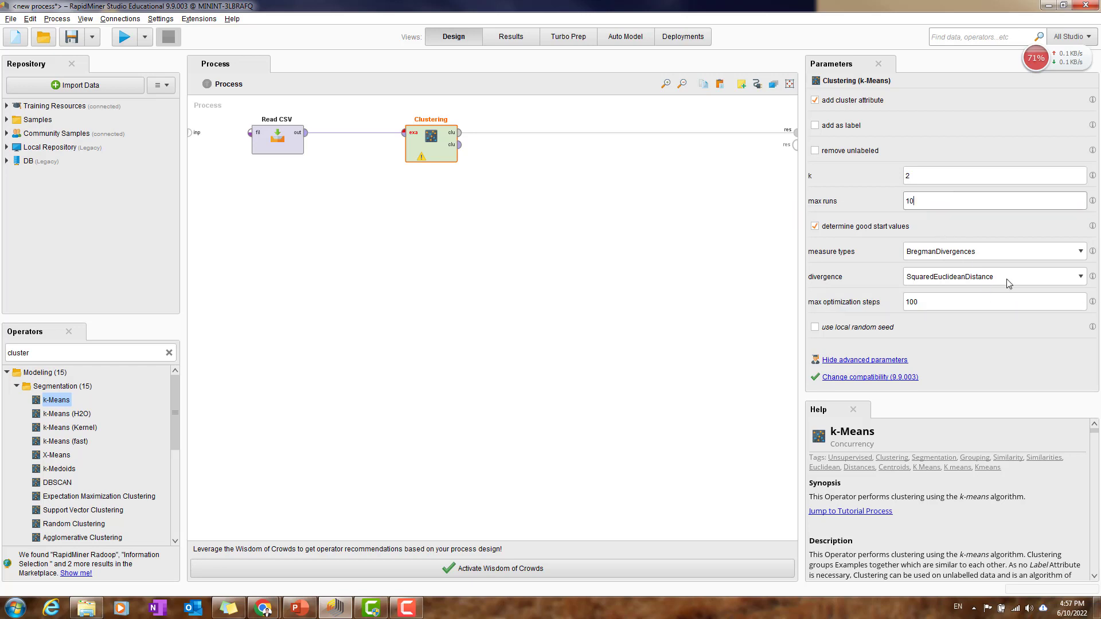
left_click(1000, 256)
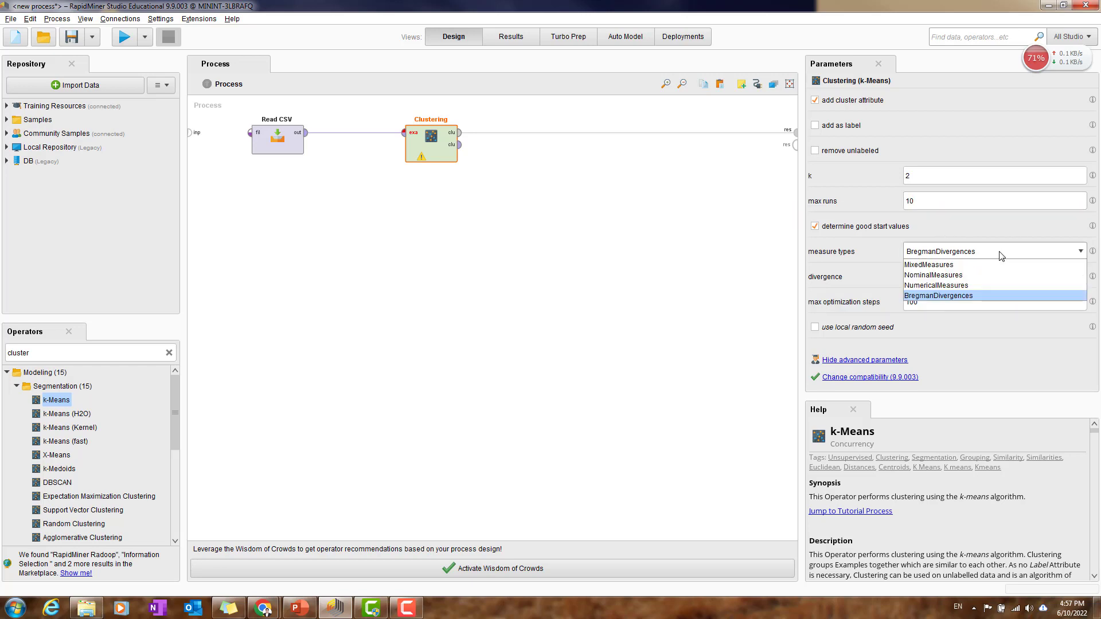
left_click(1001, 256)
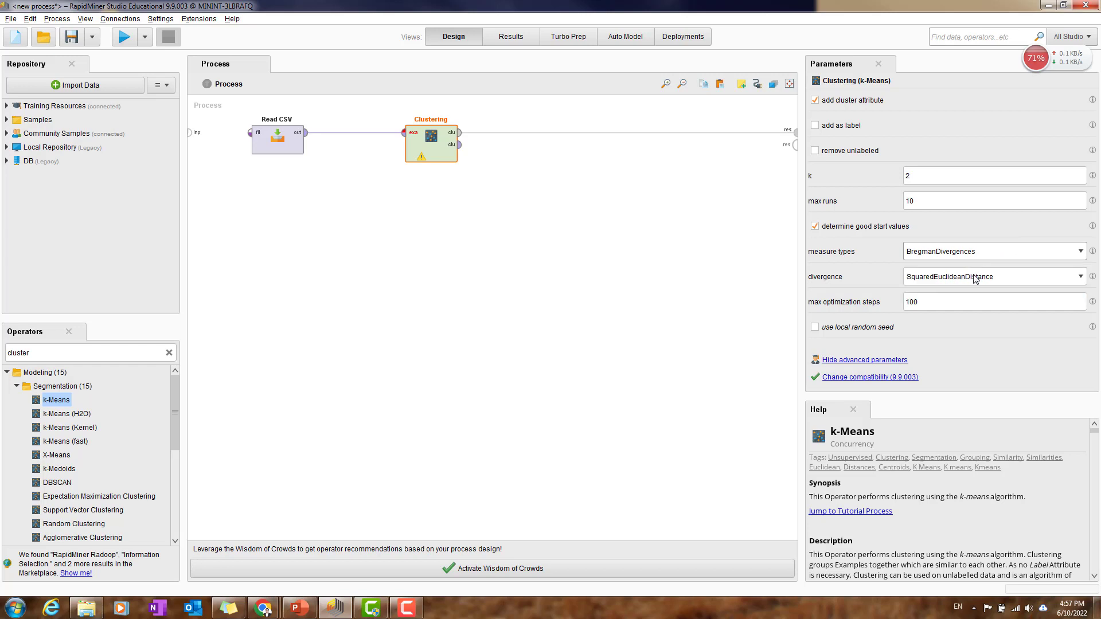
left_click(980, 278)
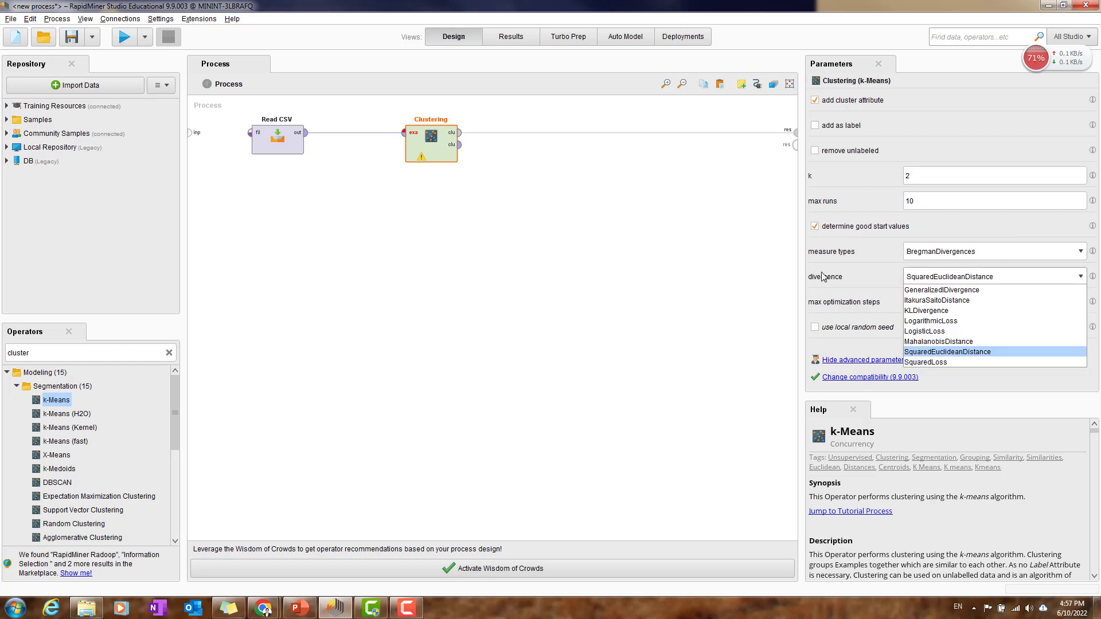
left_click(952, 351)
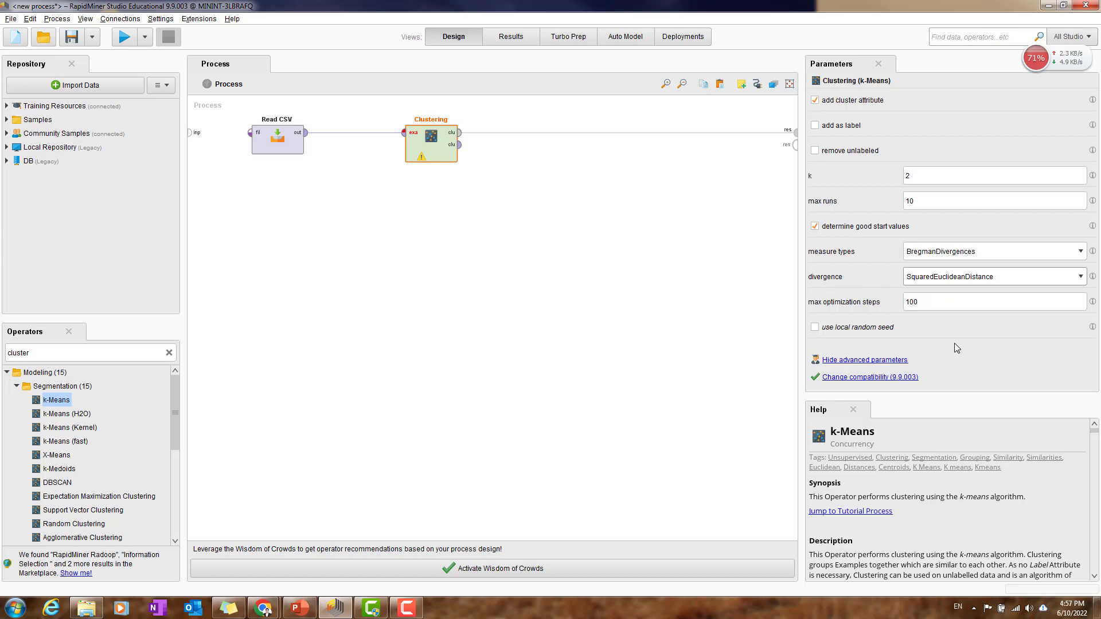
left_click(978, 277)
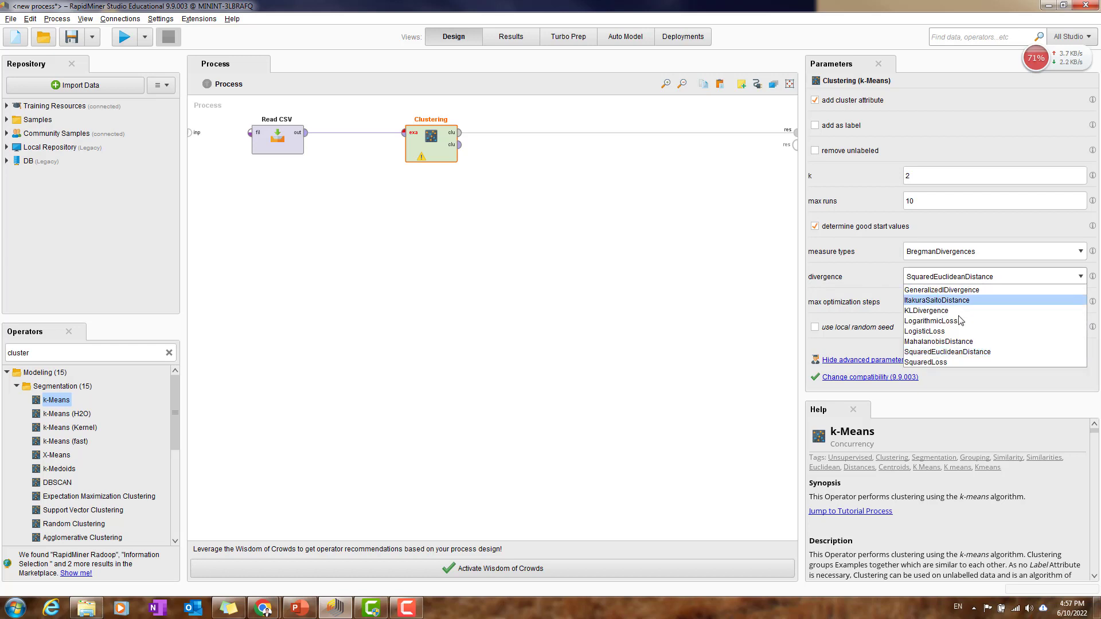
left_click(964, 352)
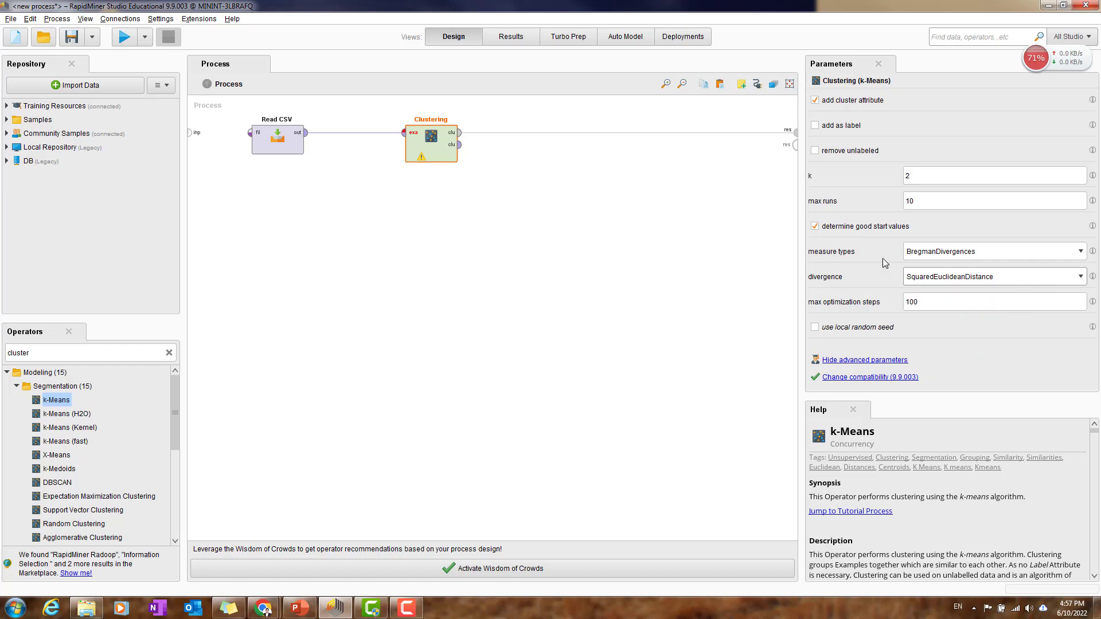
Step: Move the Clustering operator farther from Read CSV, open the details of its warning, and select Read CSV
left_click_drag(430, 160, 469, 160)
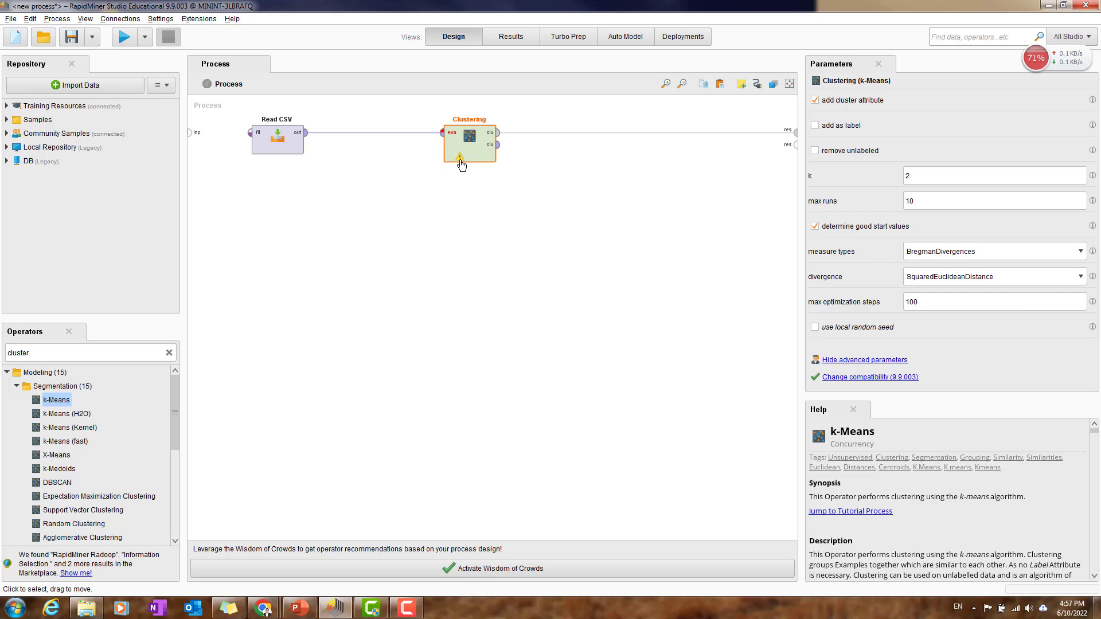
left_click(461, 162)
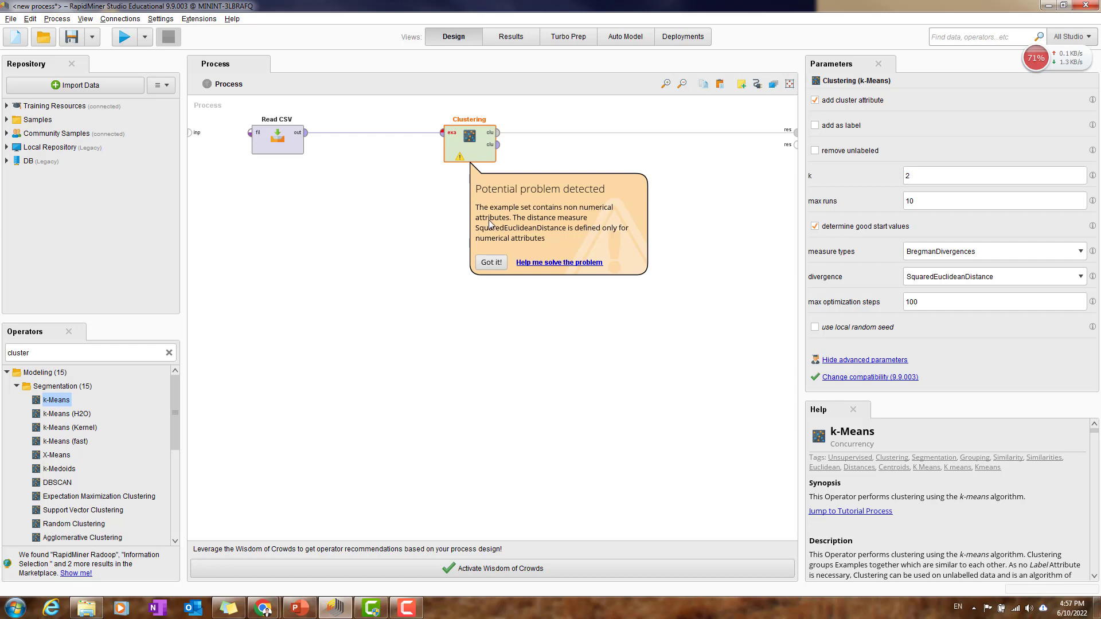
left_click(288, 149)
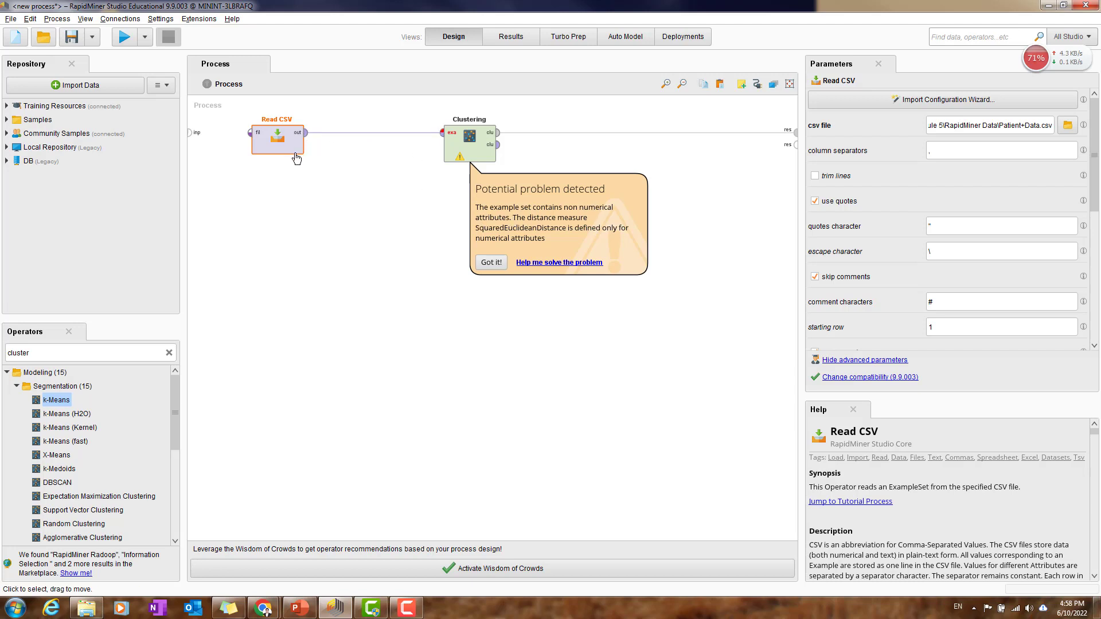
Step: Search the operators for "nominal to num" and insert Nominal to Numerical into the connection between Read CSV and Clustering
double_click(91, 353)
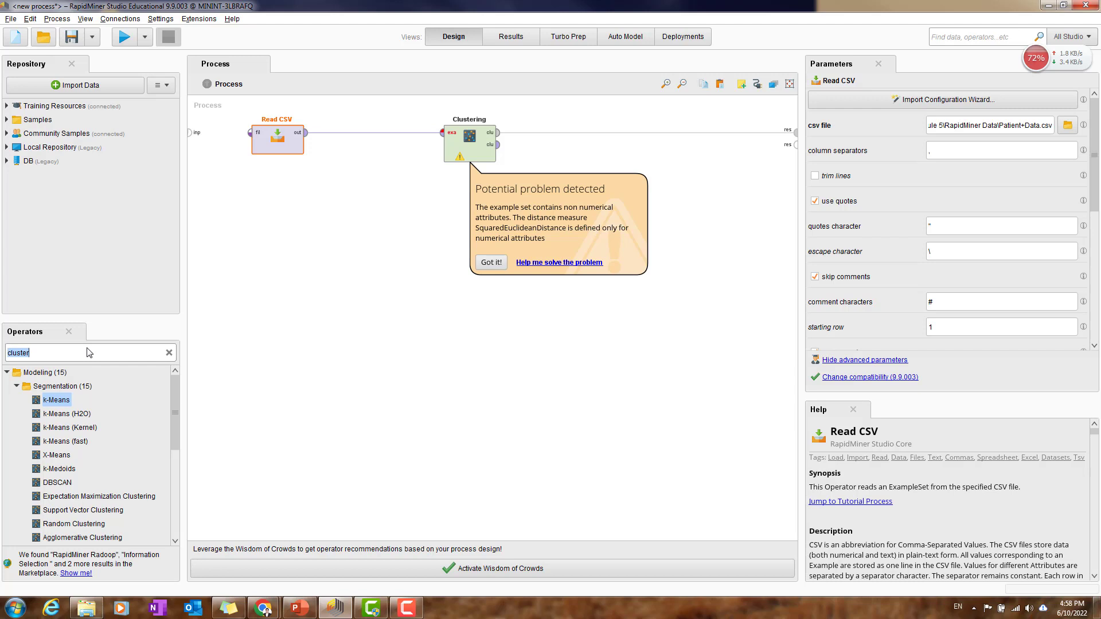
type("mp,")
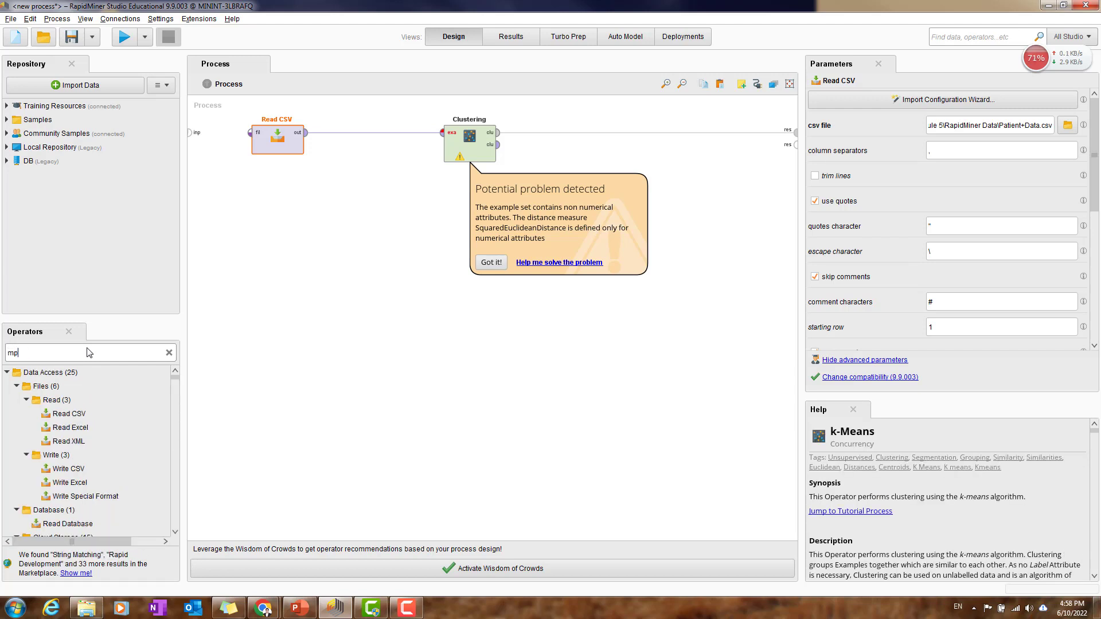
key("BackSpace")
key("BackSpace")
key("BackSpace")
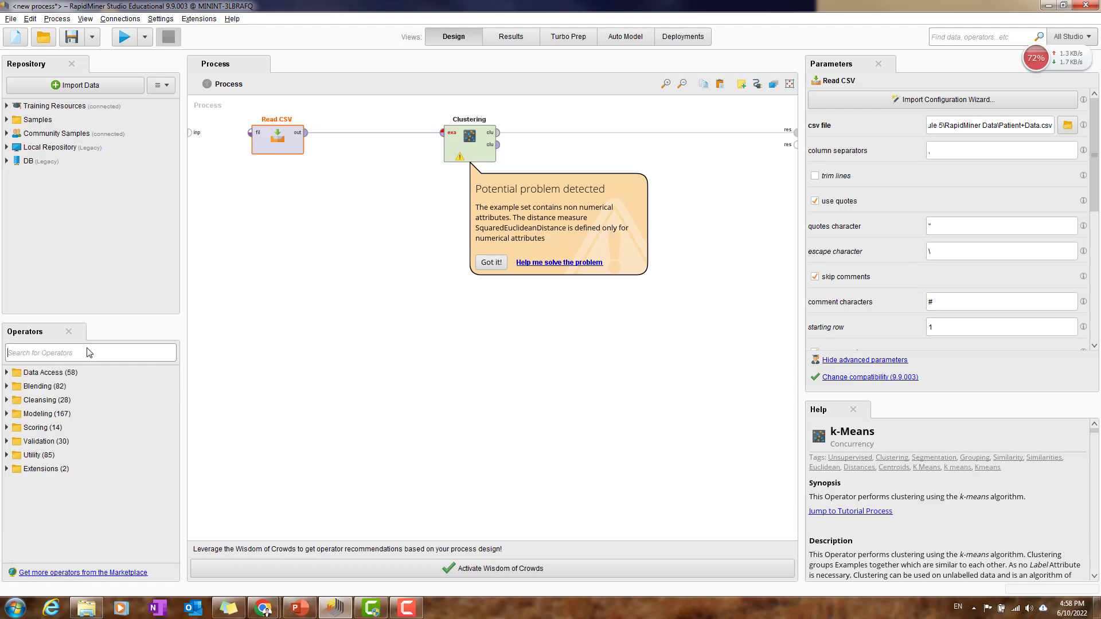
type("nominal t")
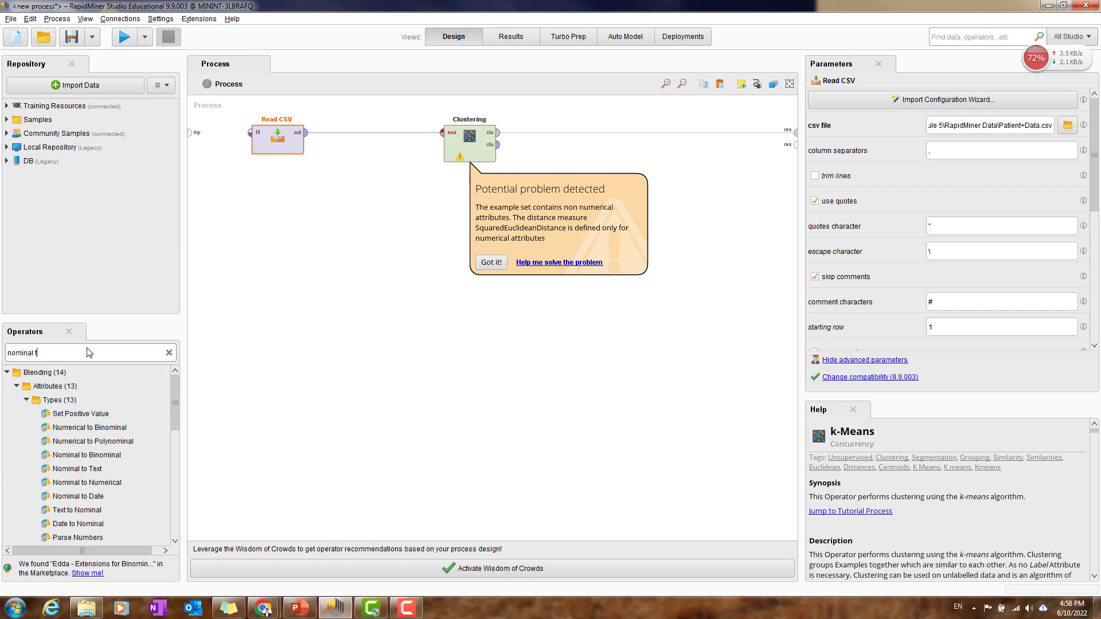
type("o num")
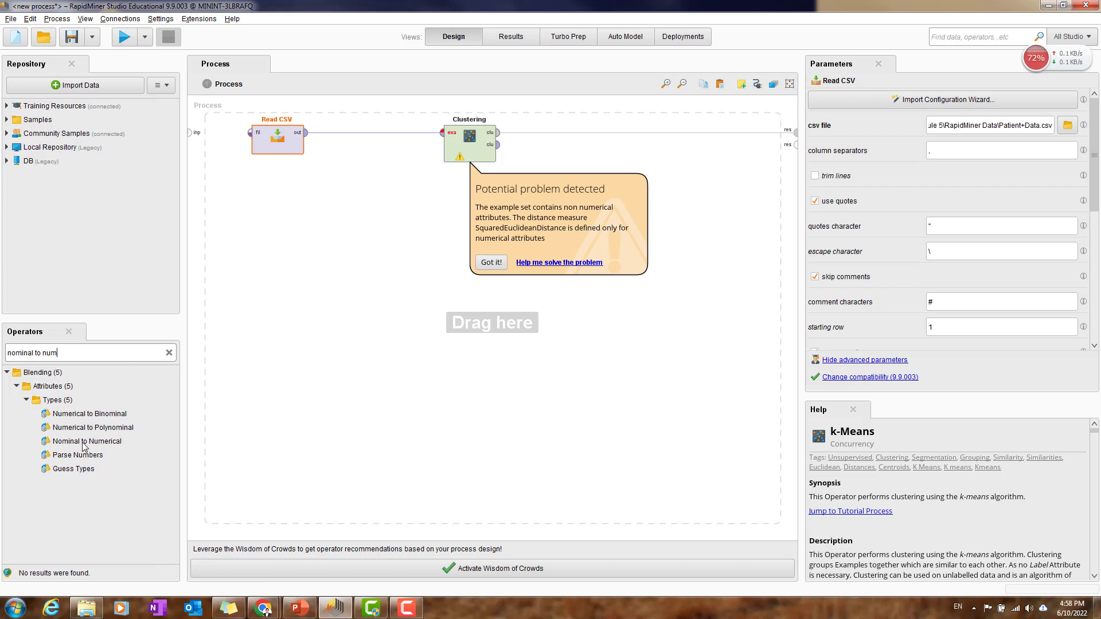
left_click_drag(85, 445, 360, 131)
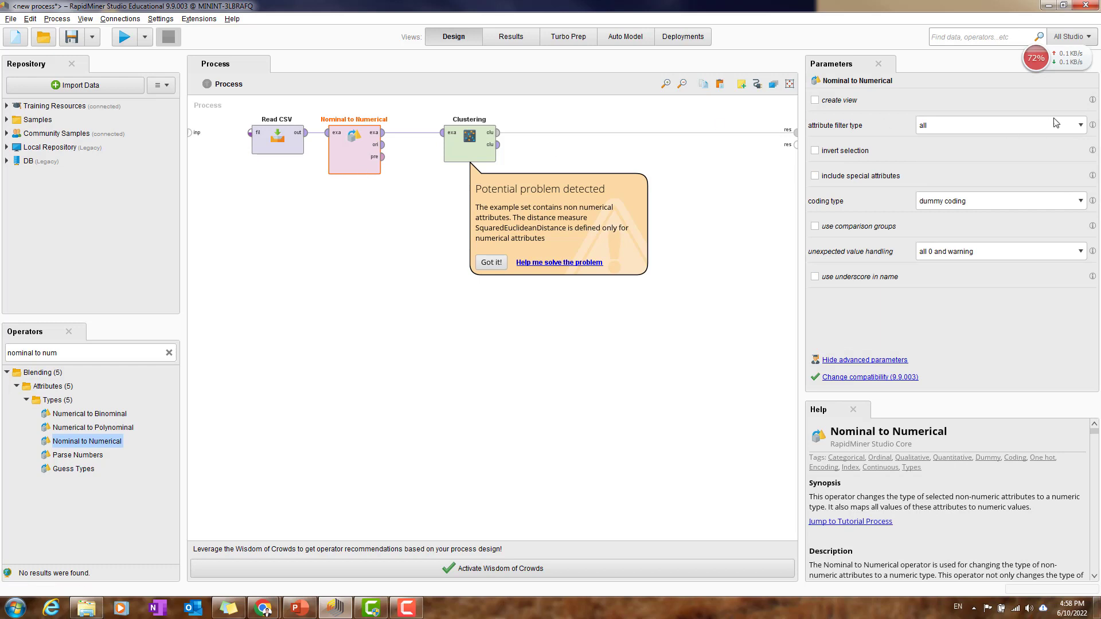
Step: Set Nominal to Numerical's attribute filter type to single and its attribute to Gender, keeping dummy coding as the coding type
left_click(991, 127)
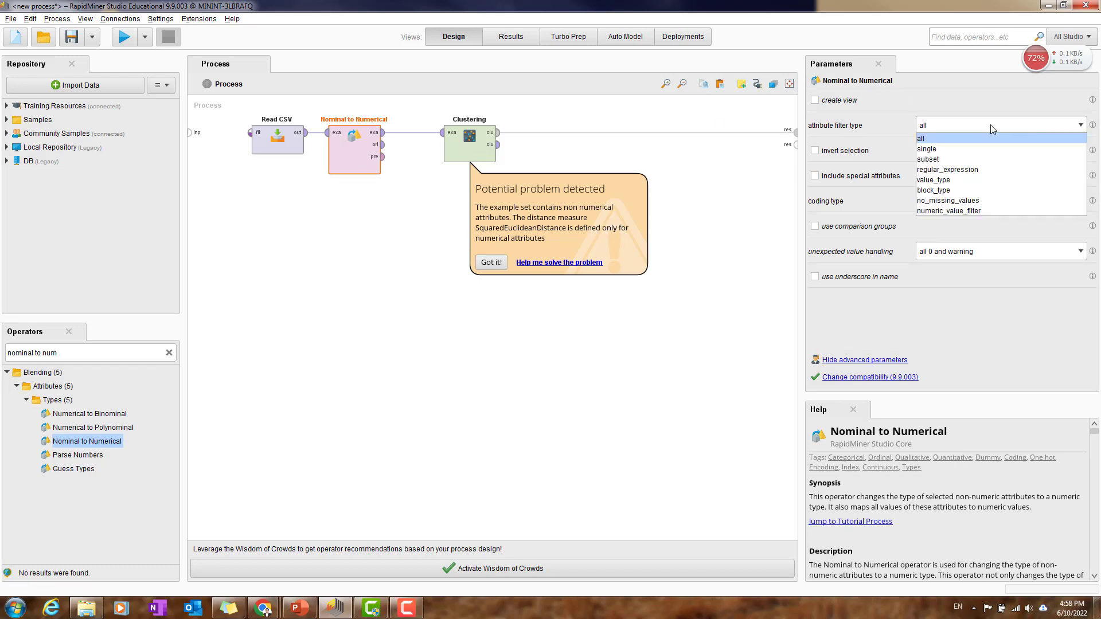
left_click(989, 125)
left_click(979, 126)
left_click(963, 149)
left_click(1051, 156)
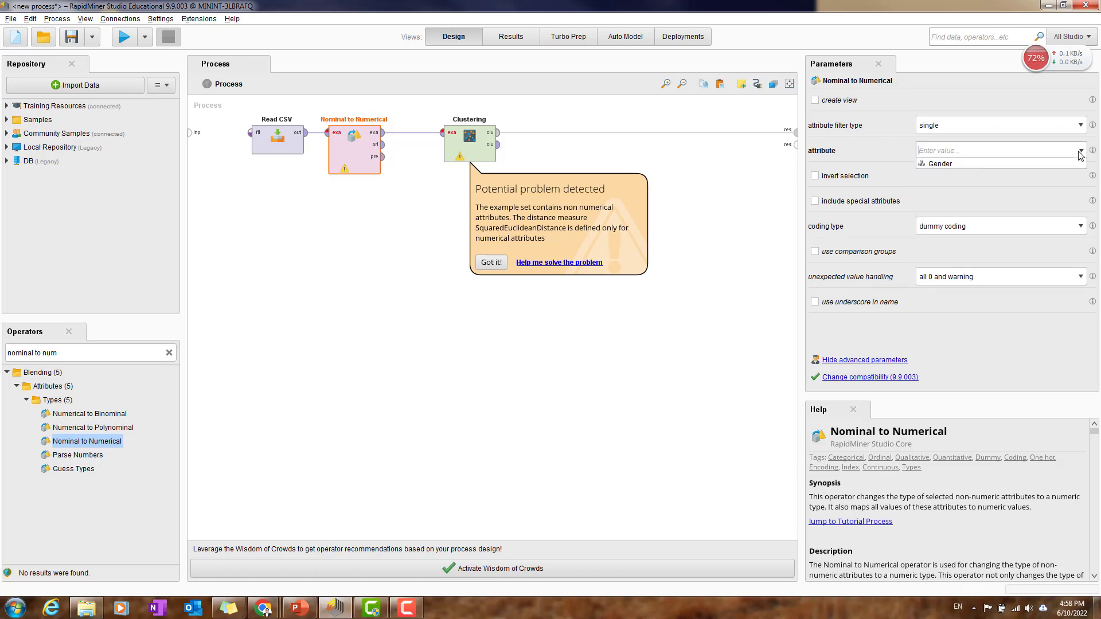
left_click(976, 166)
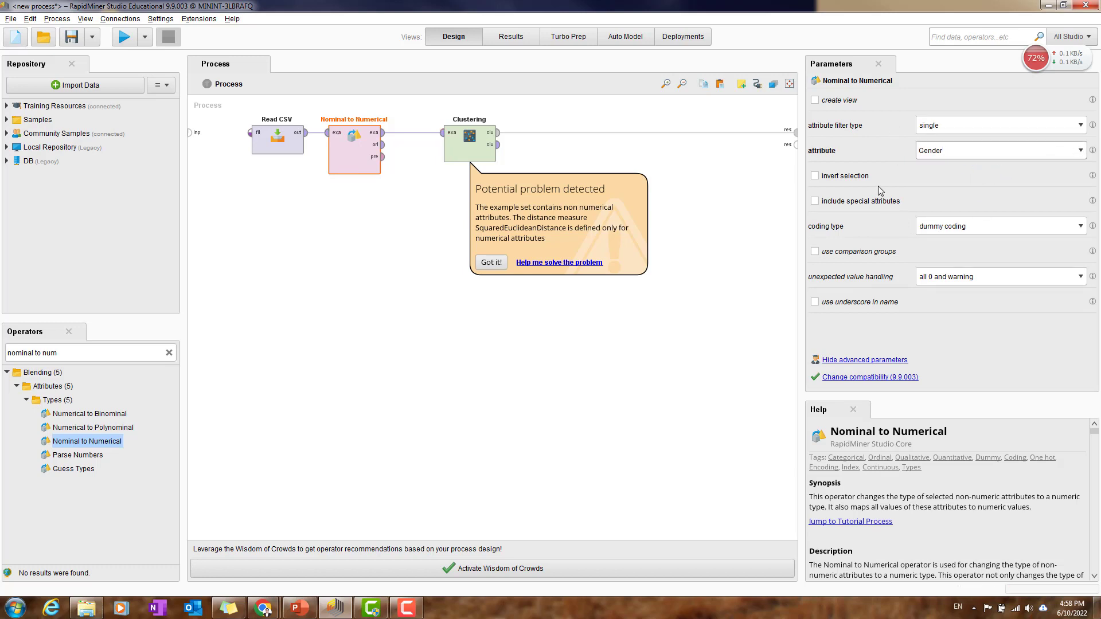
left_click(1001, 230)
left_click(998, 226)
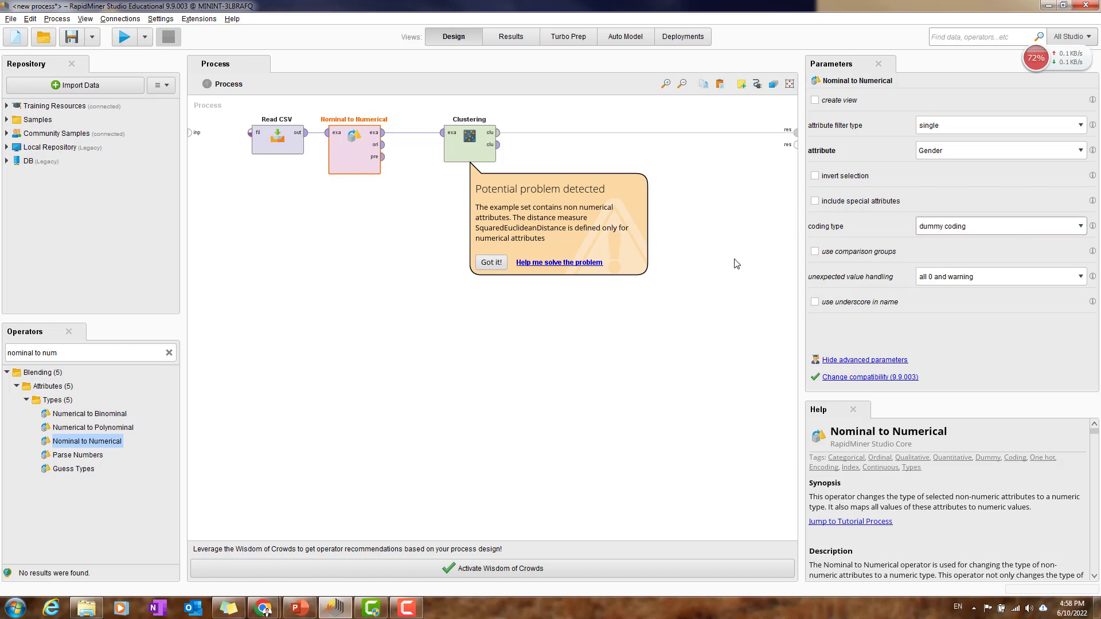
Step: Dismiss the clustering warning and run the process
left_click(480, 262)
left_click(561, 309)
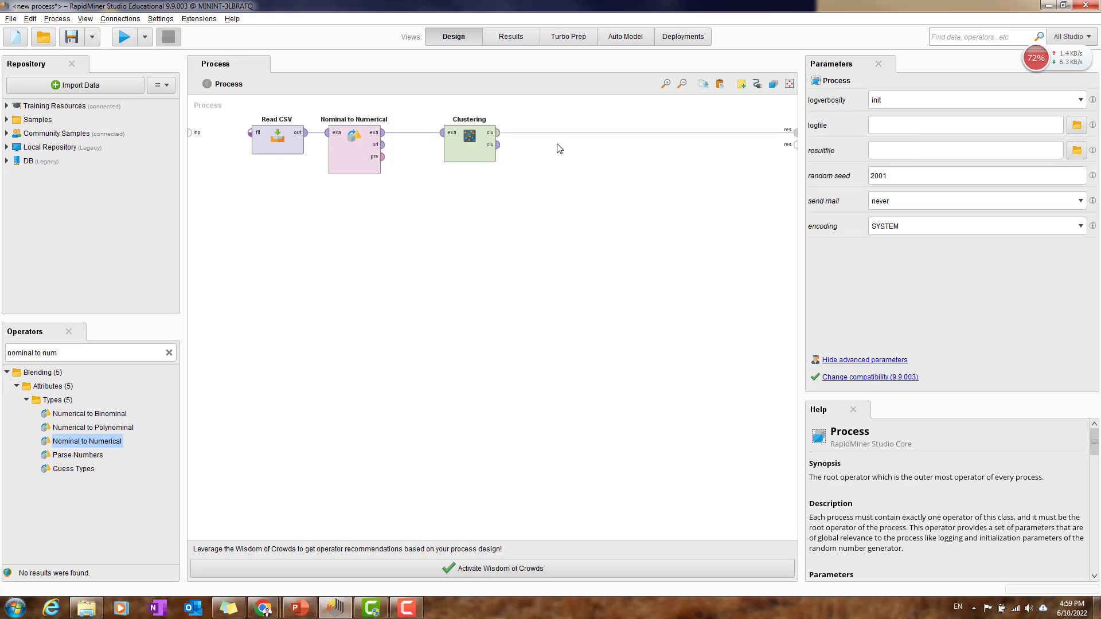
left_click(130, 40)
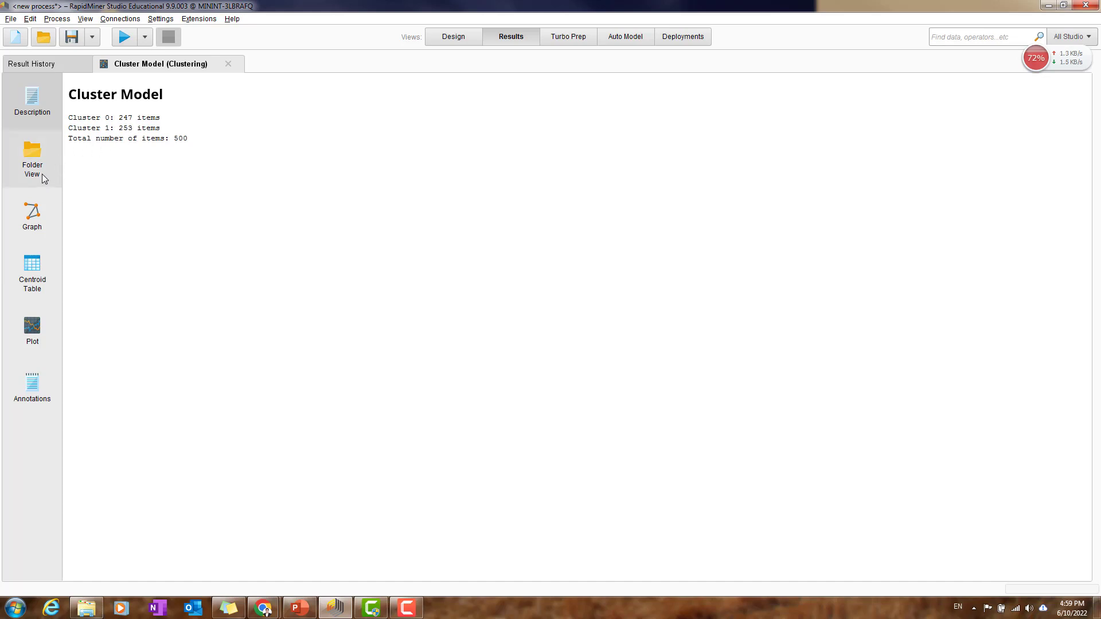
Step: Show the cluster model as a graph and change its layout to Circle
left_click(33, 216)
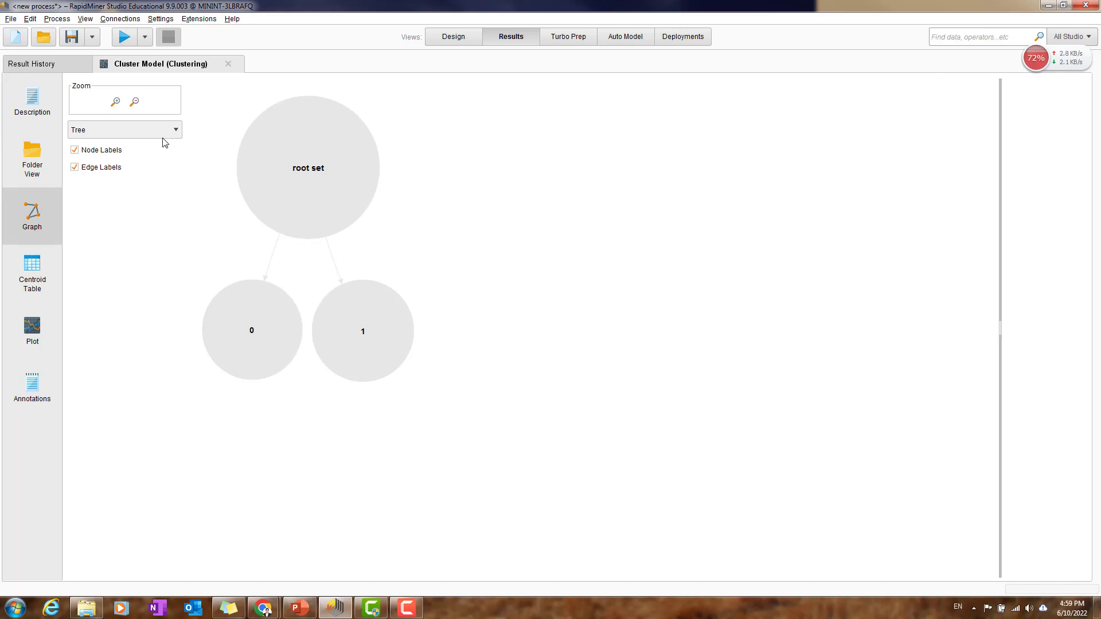
left_click(144, 135)
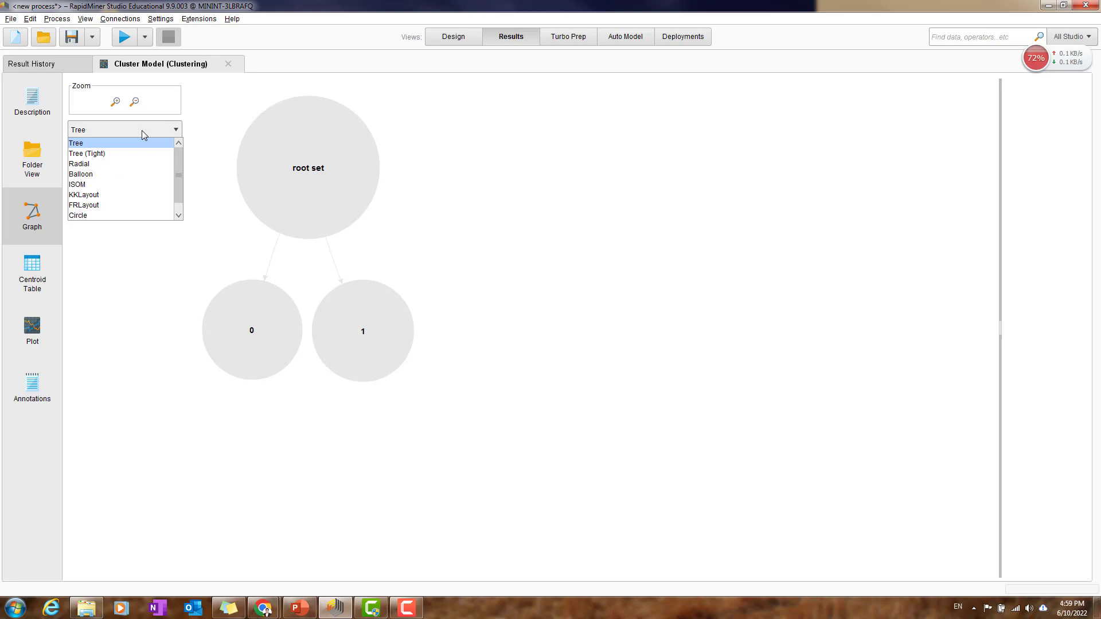
left_click(142, 130)
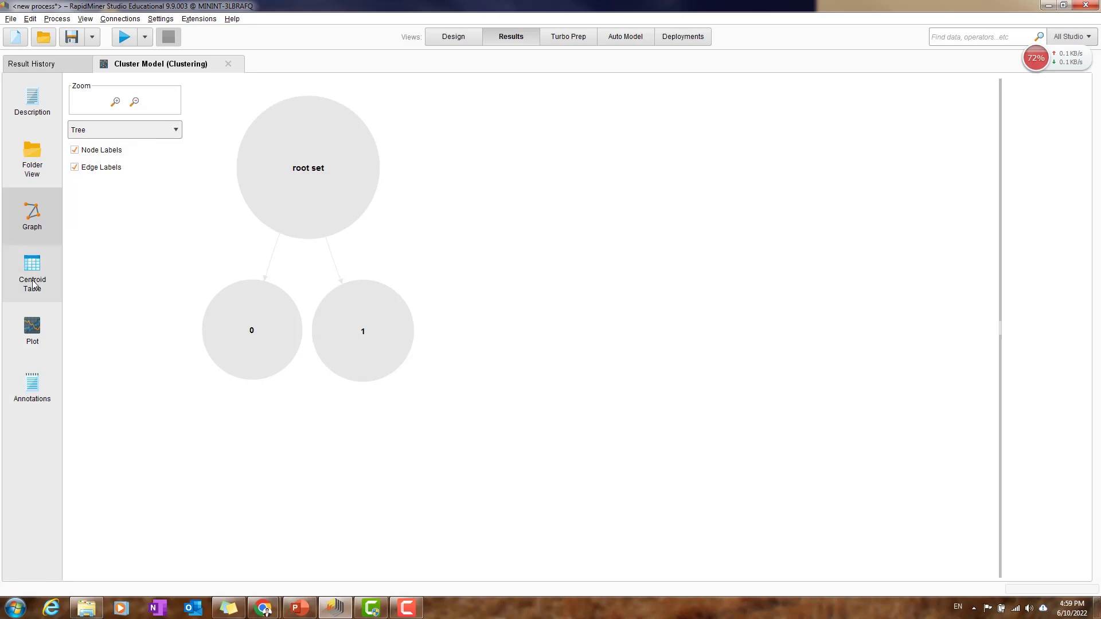
left_click(118, 130)
left_click(123, 215)
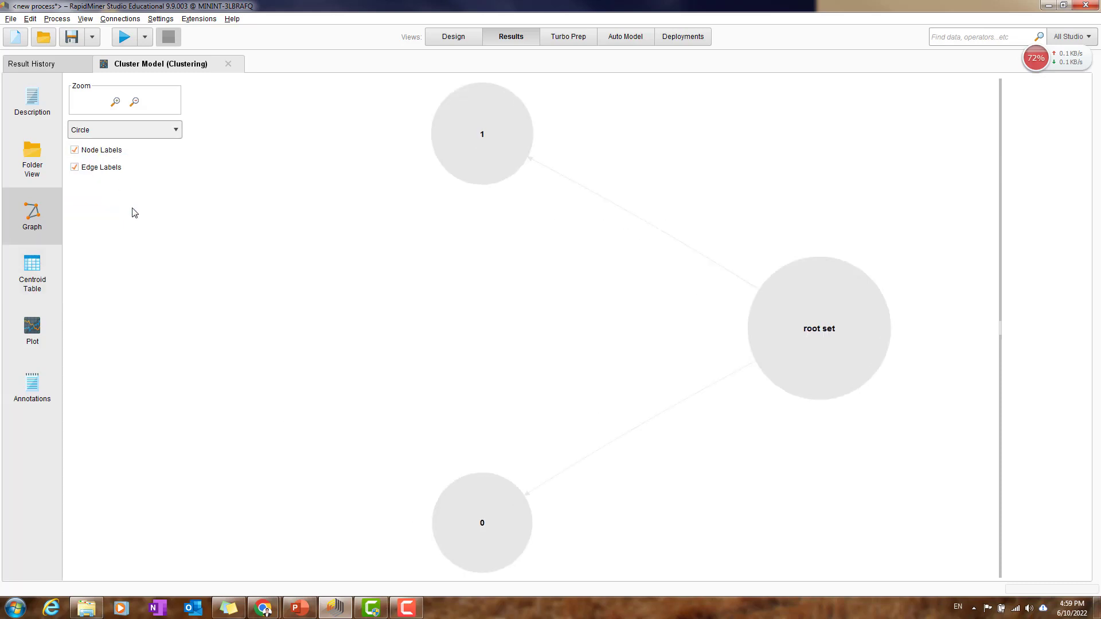
Step: Change the cluster graph's layout to Tree, and display the cluster model's centroid table
left_click(120, 134)
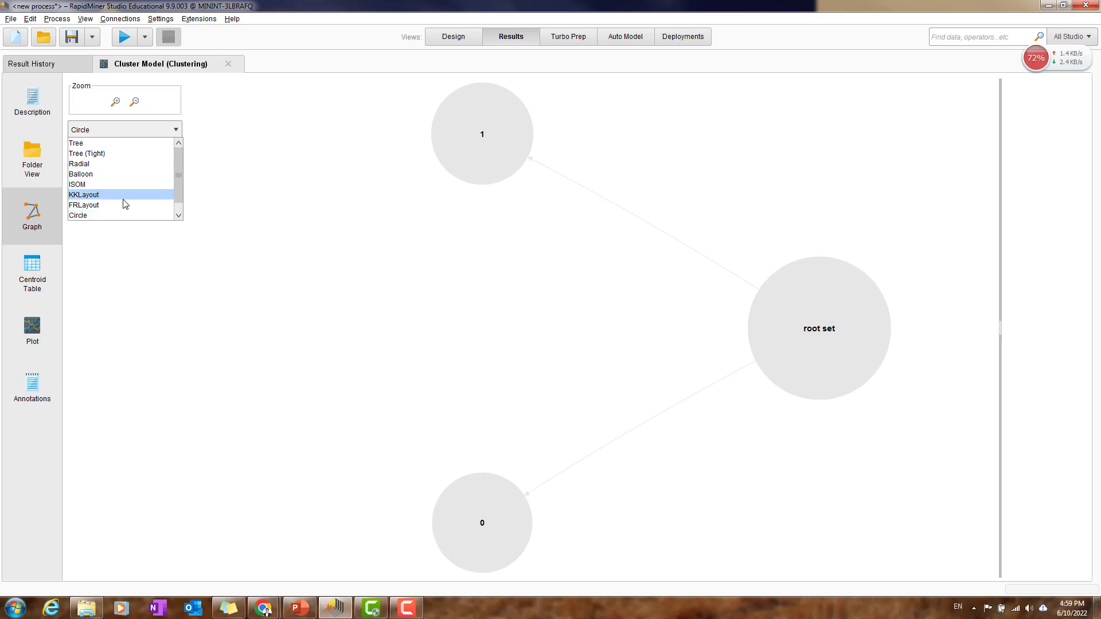
left_click(91, 144)
left_click(32, 277)
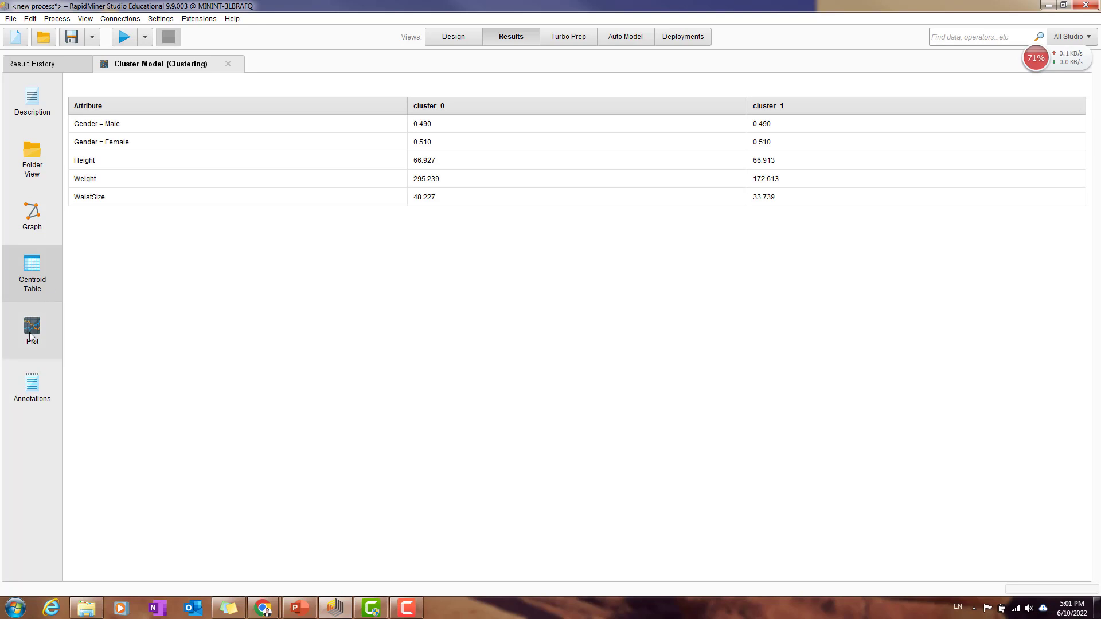
Step: Return to the process design and open Patient+Data+-+New from the RapidMiner Data folder in Excel
left_click(453, 37)
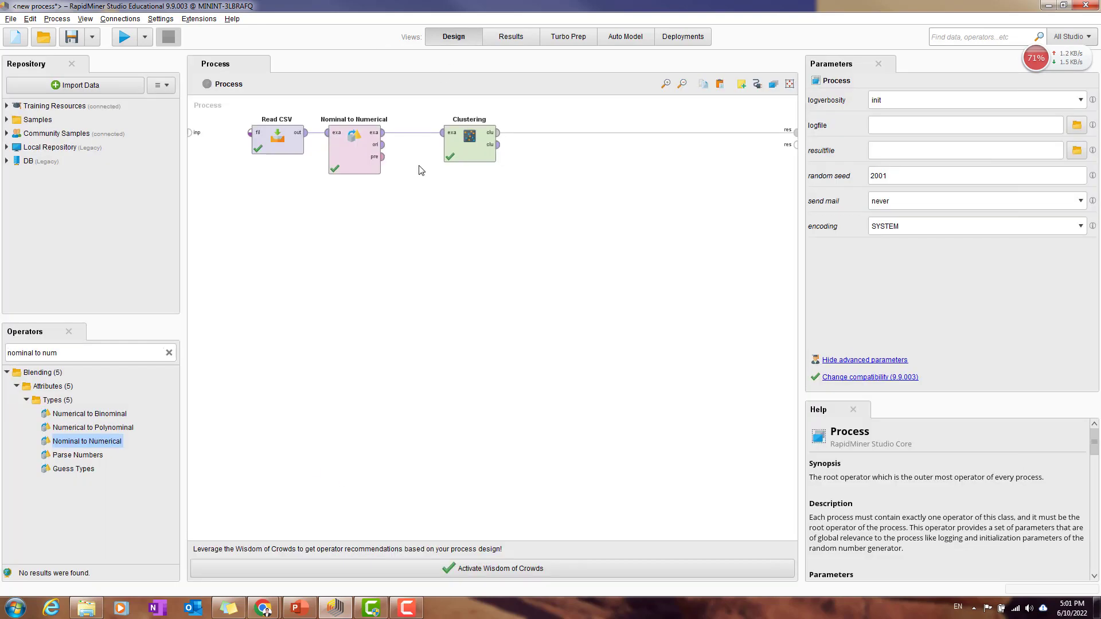
left_click(384, 148)
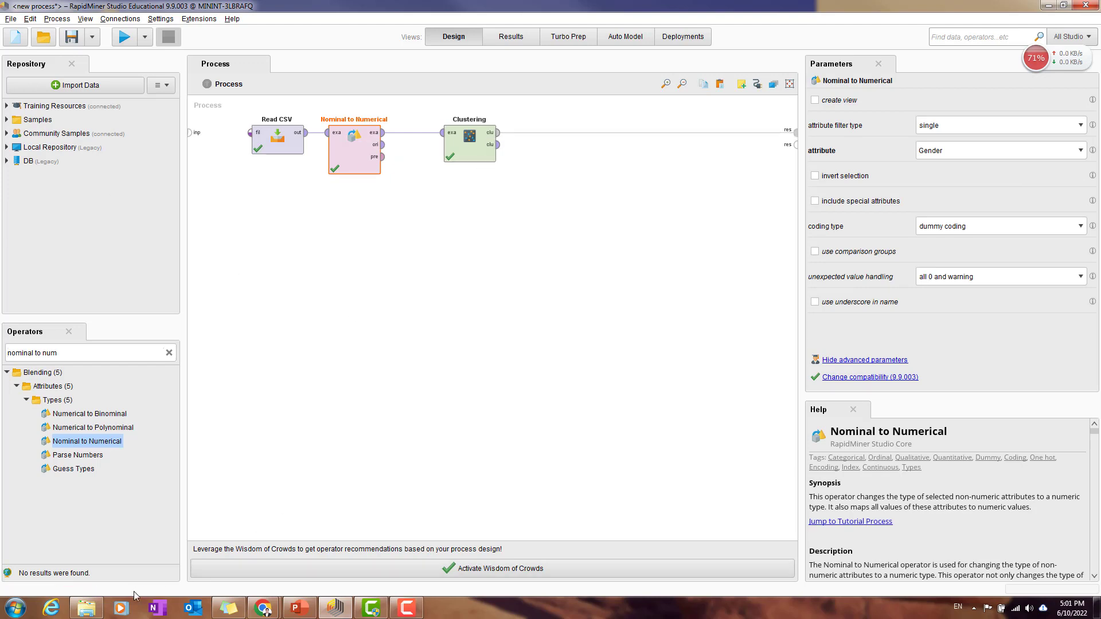
left_click(86, 607)
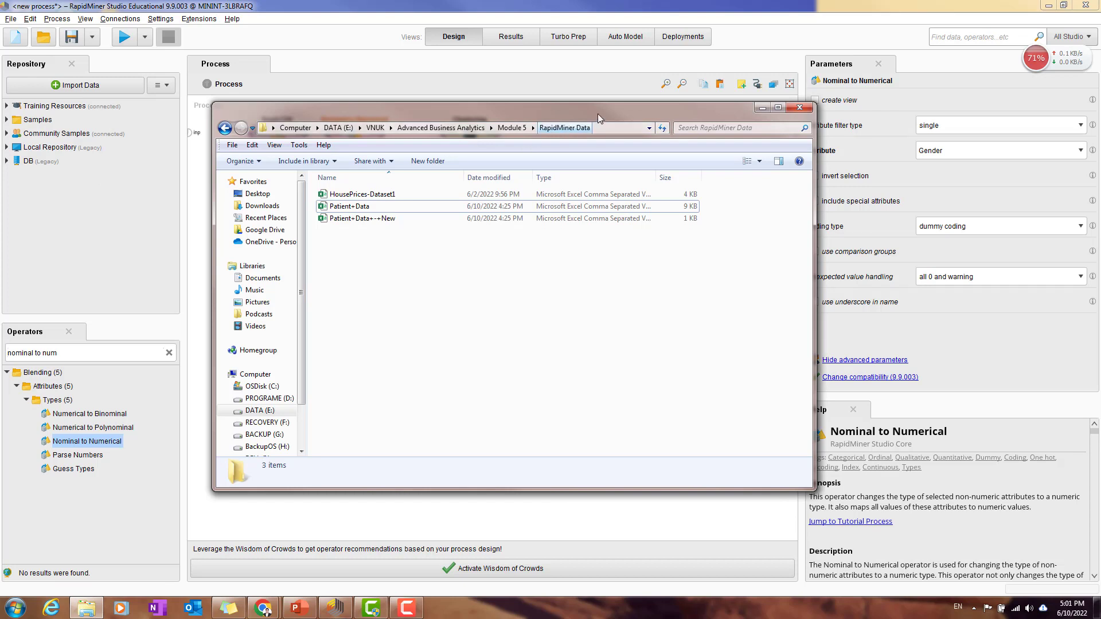
left_click_drag(597, 114, 747, 162)
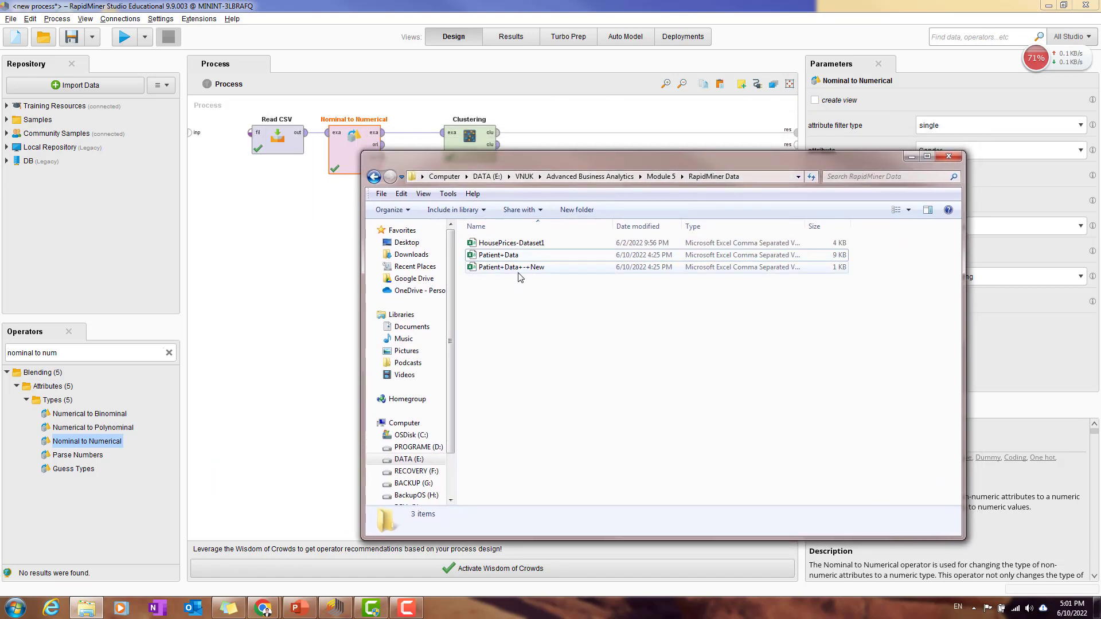
left_click(523, 271)
left_click(583, 324)
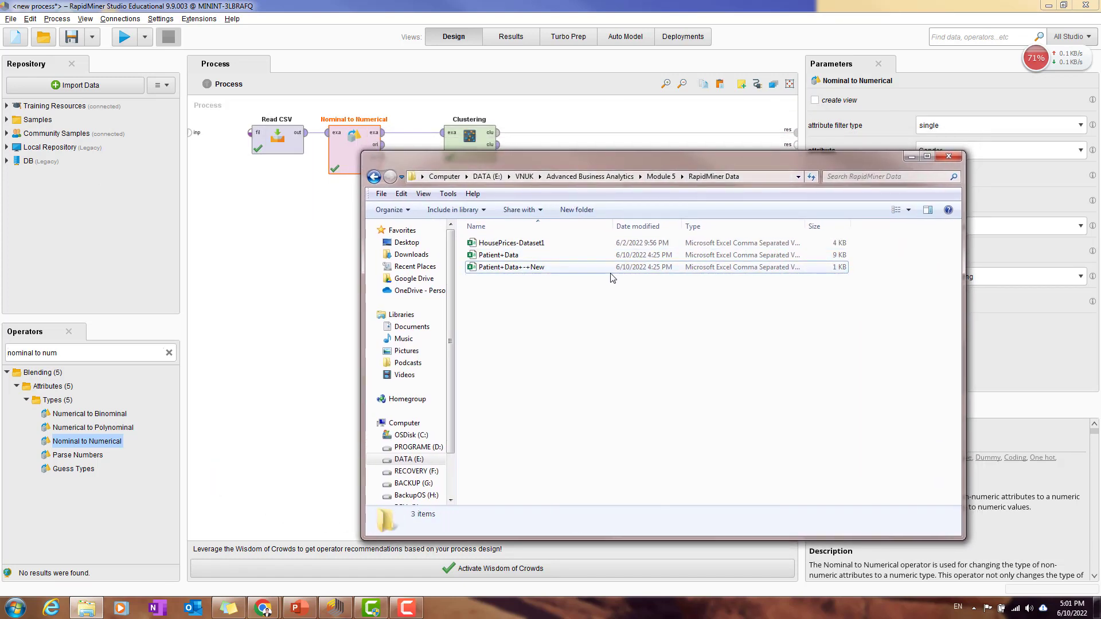
double_click(546, 268)
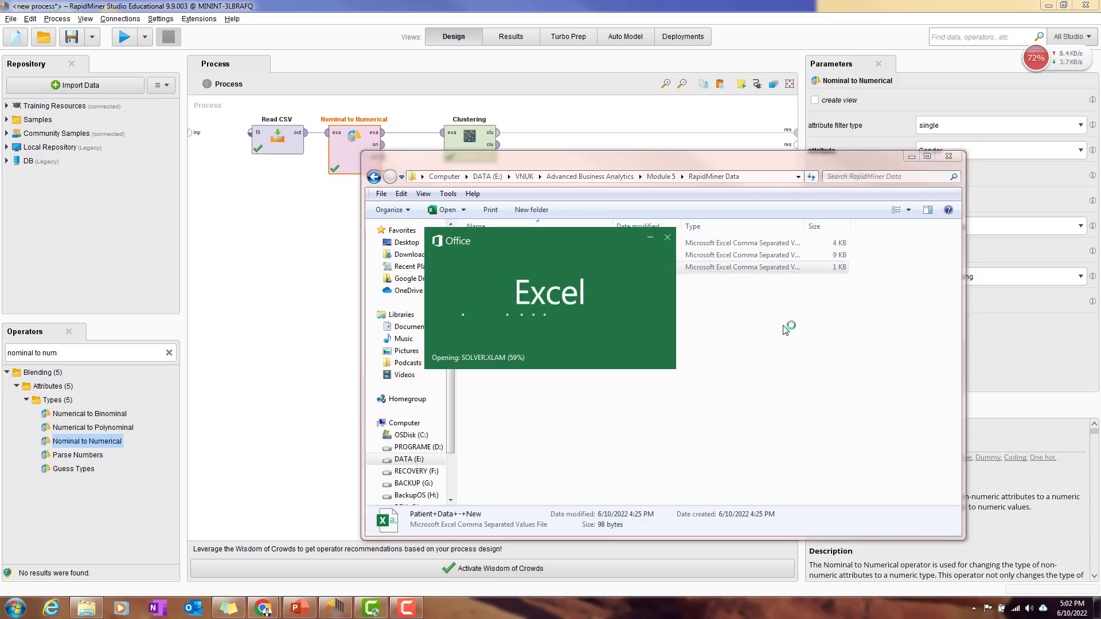
left_click(790, 350)
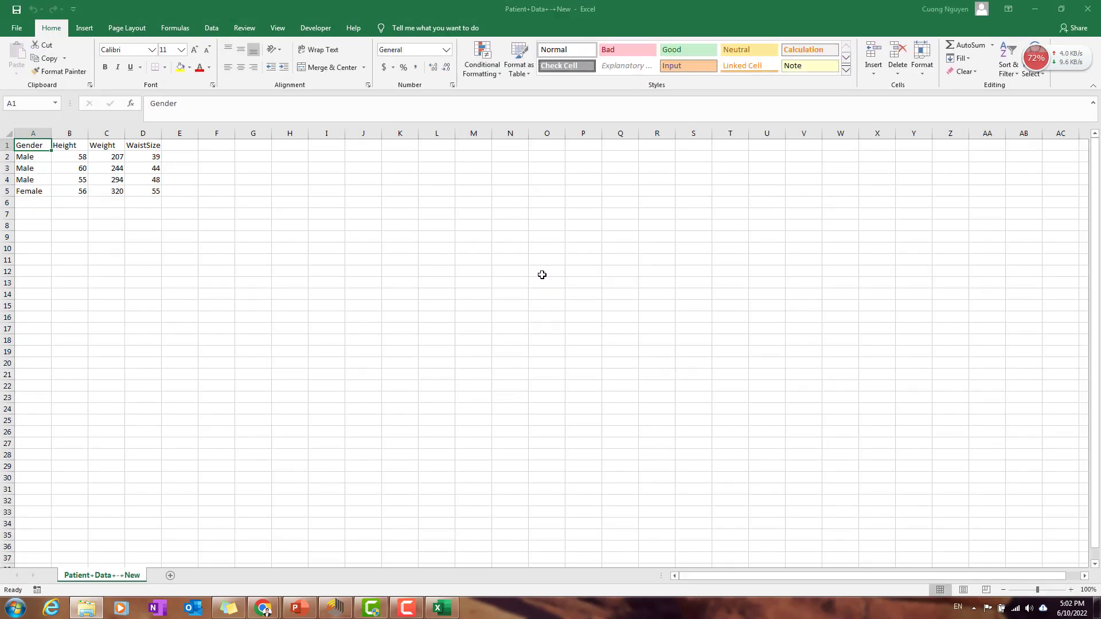
Step: Examine the Gender, Height, Weight and WaistSize columns and rows 2 to 5, then close the workbook and return to the RapidMiner process
left_click_drag(35, 145, 155, 192)
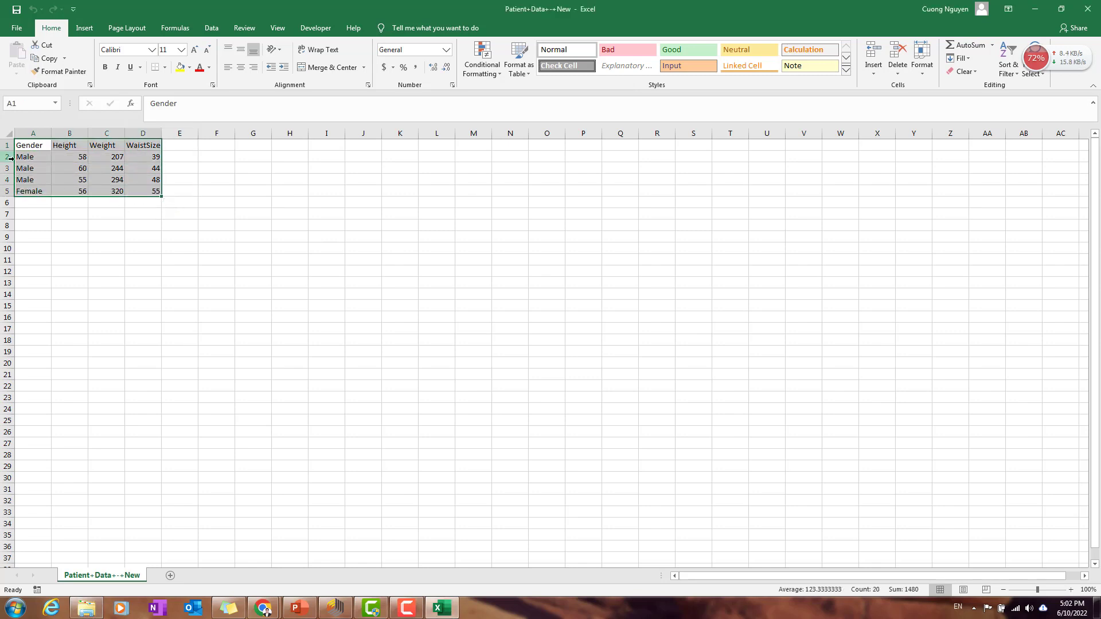
left_click(29, 156)
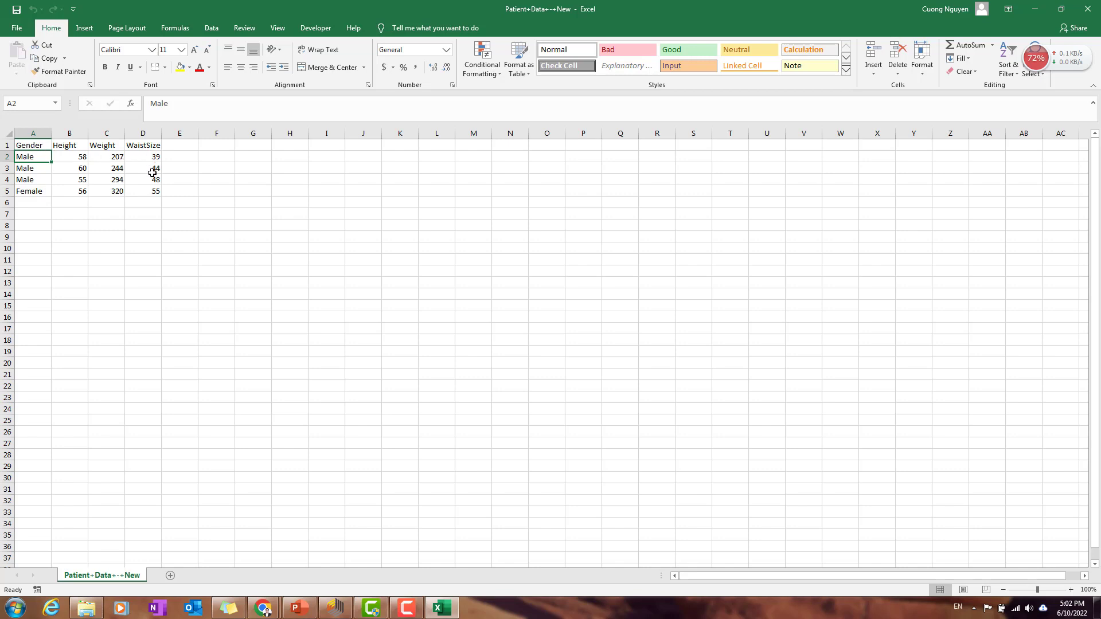
left_click_drag(70, 133, 143, 133)
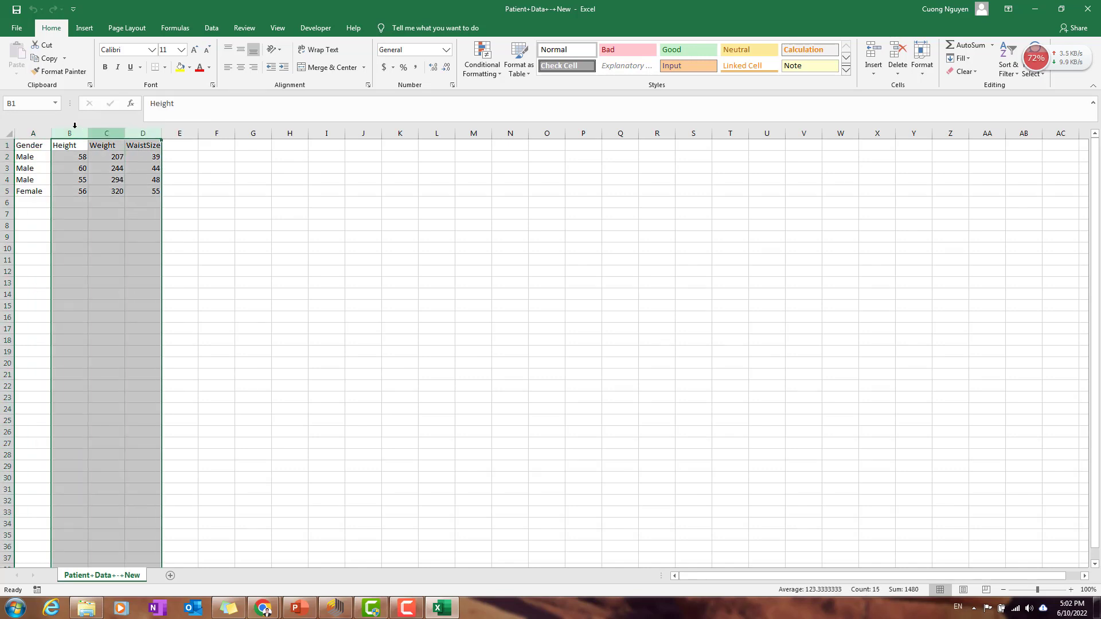
left_click_drag(37, 129, 143, 133)
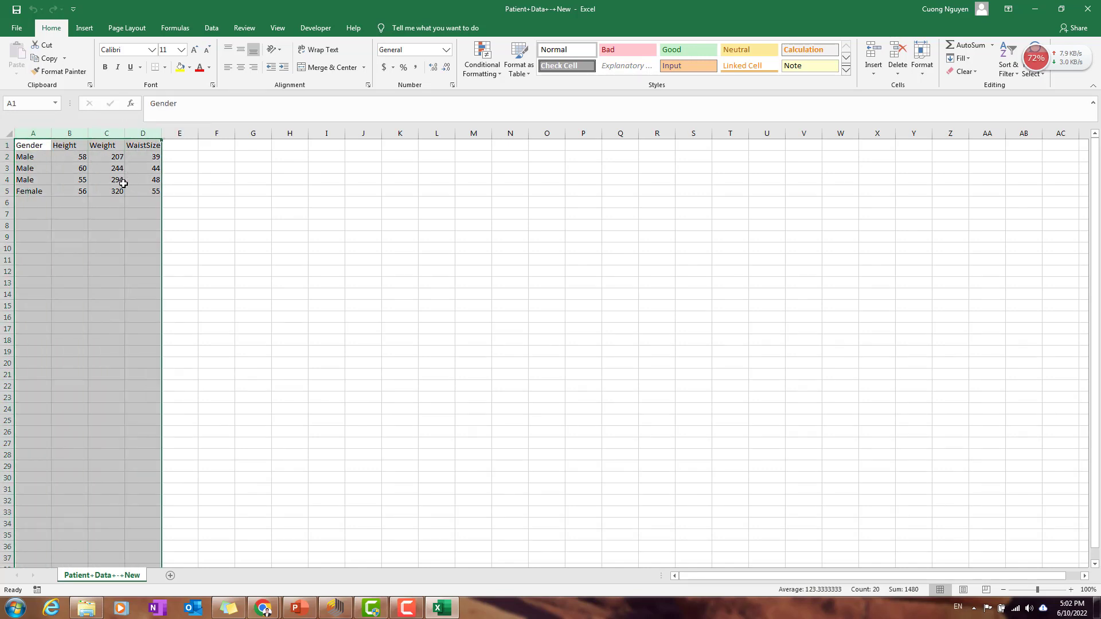
left_click(118, 189)
left_click_drag(32, 133, 138, 134)
left_click(148, 170)
left_click(176, 158)
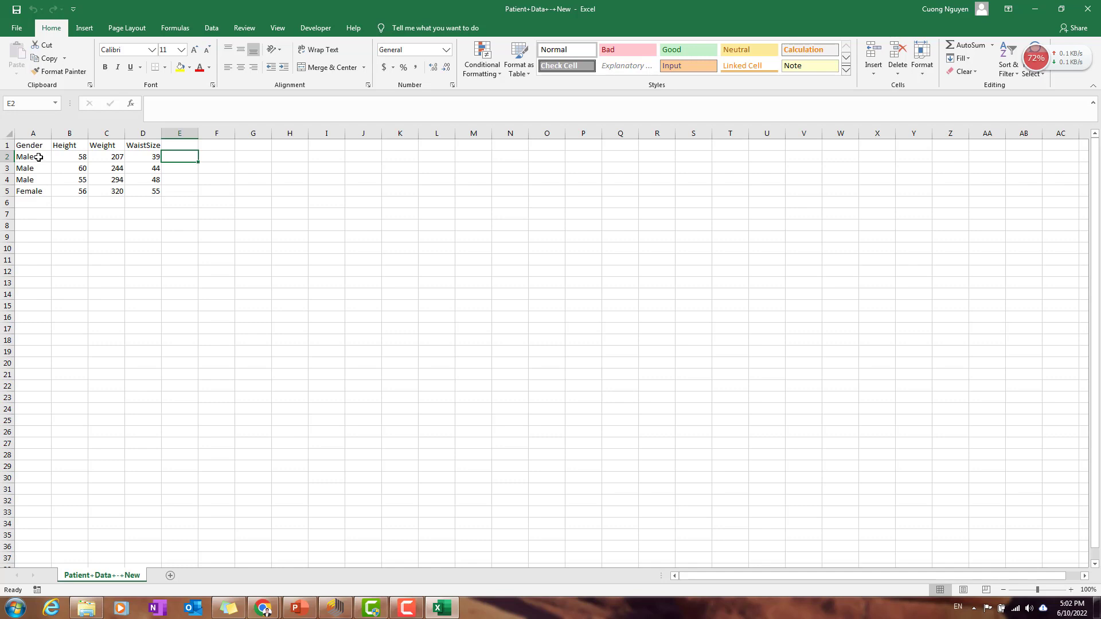
left_click_drag(46, 163, 152, 190)
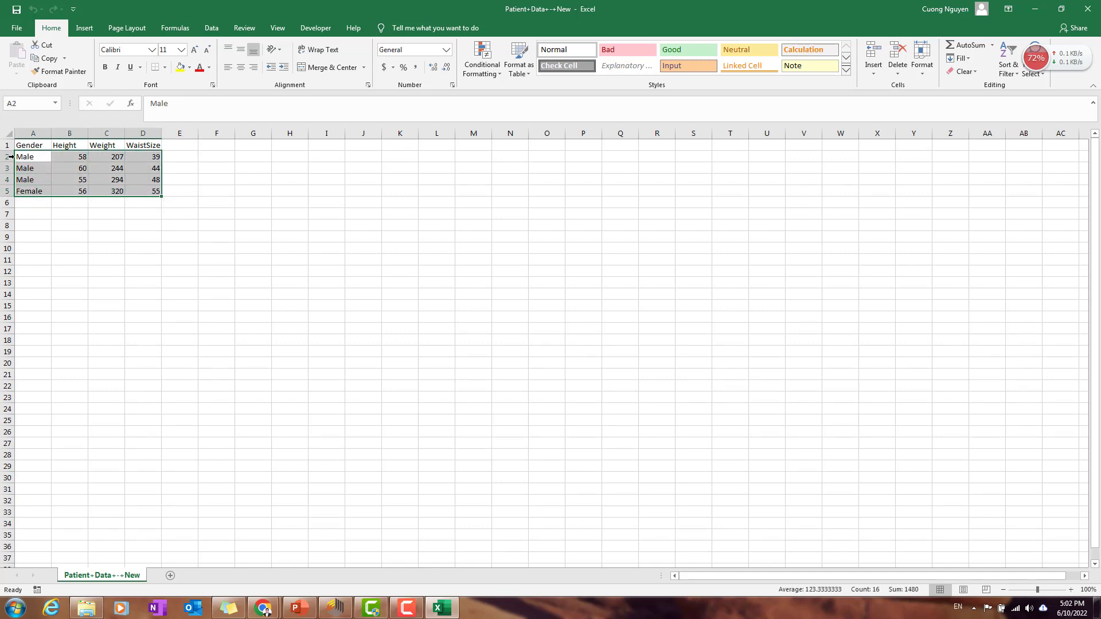
left_click_drag(4, 157, 5, 191)
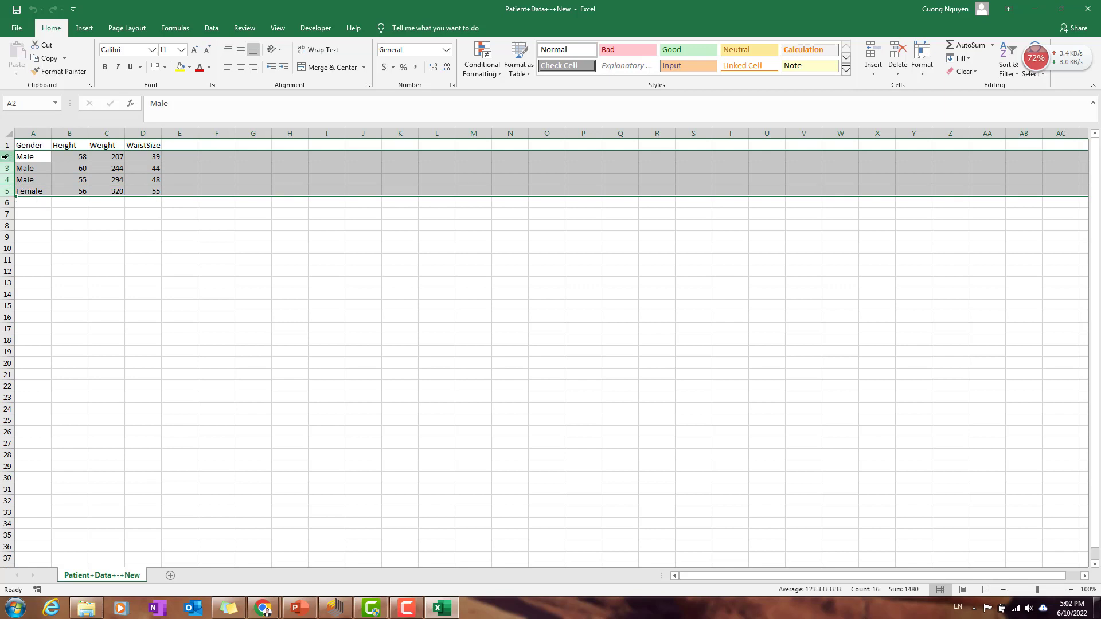
left_click(189, 161)
left_click(196, 168)
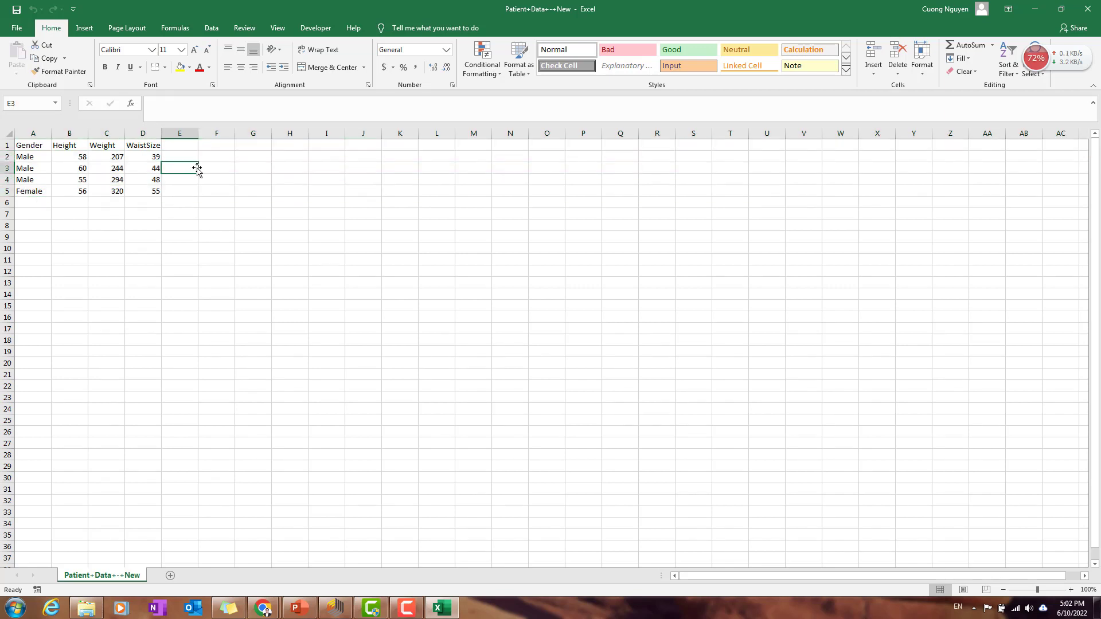
left_click(1088, 9)
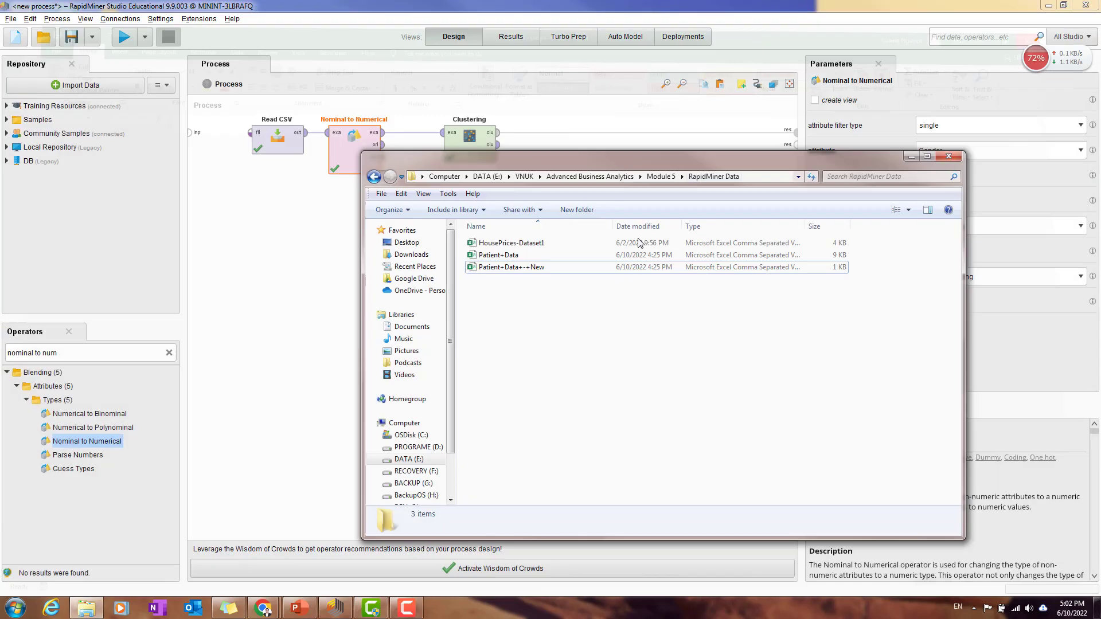
left_click(302, 290)
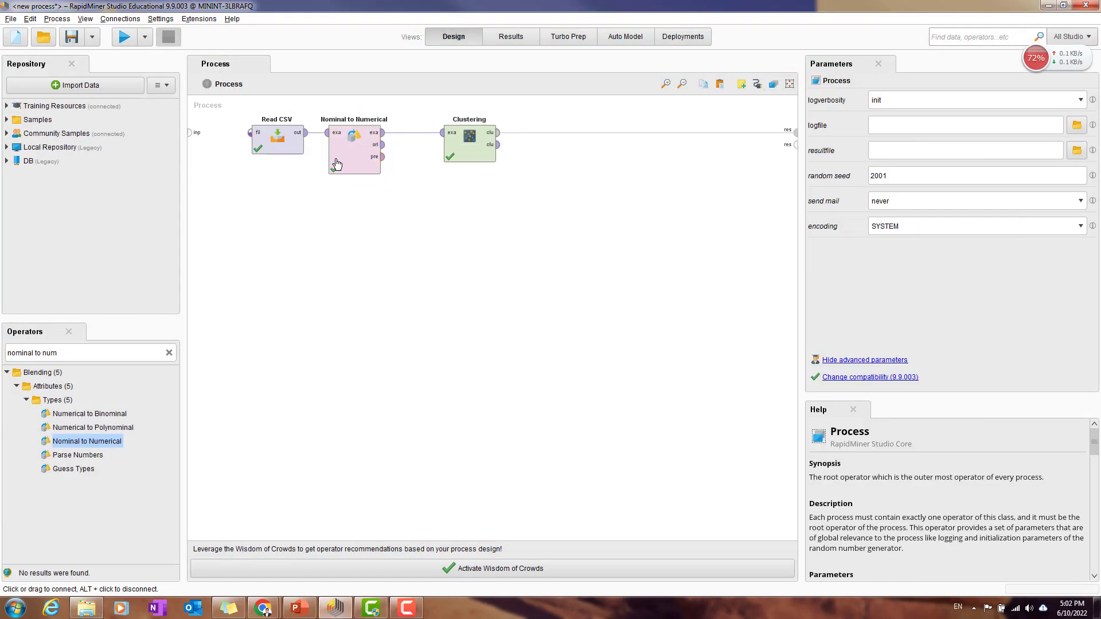
Step: Move the Clustering operator farther from Nominal to Numerical to leave room between them
left_click_drag(486, 153, 562, 154)
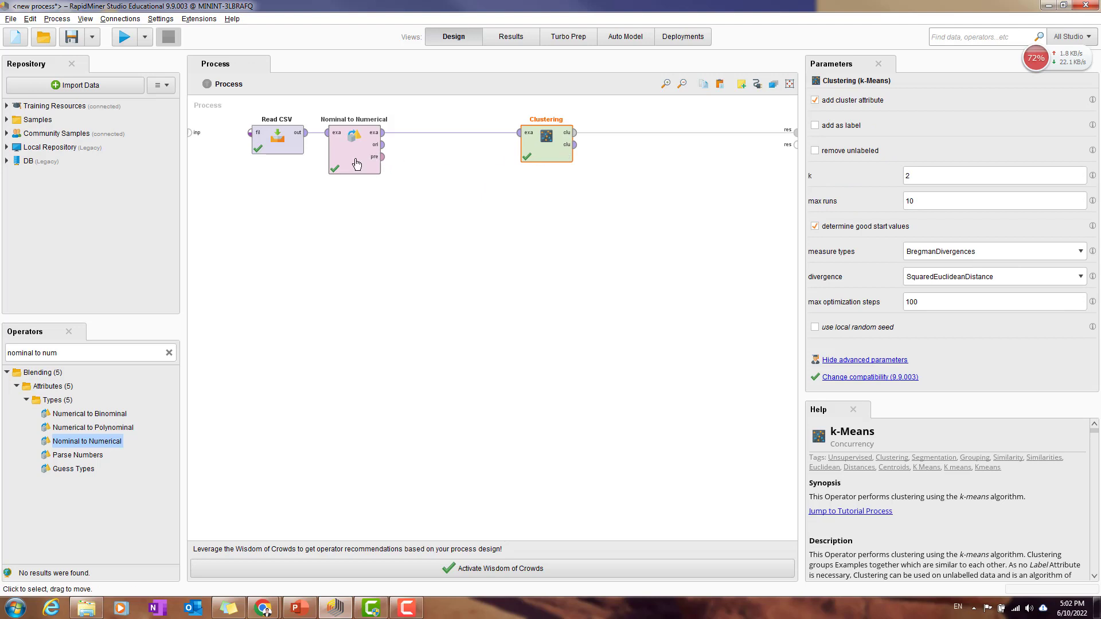
left_click_drag(348, 163, 464, 163)
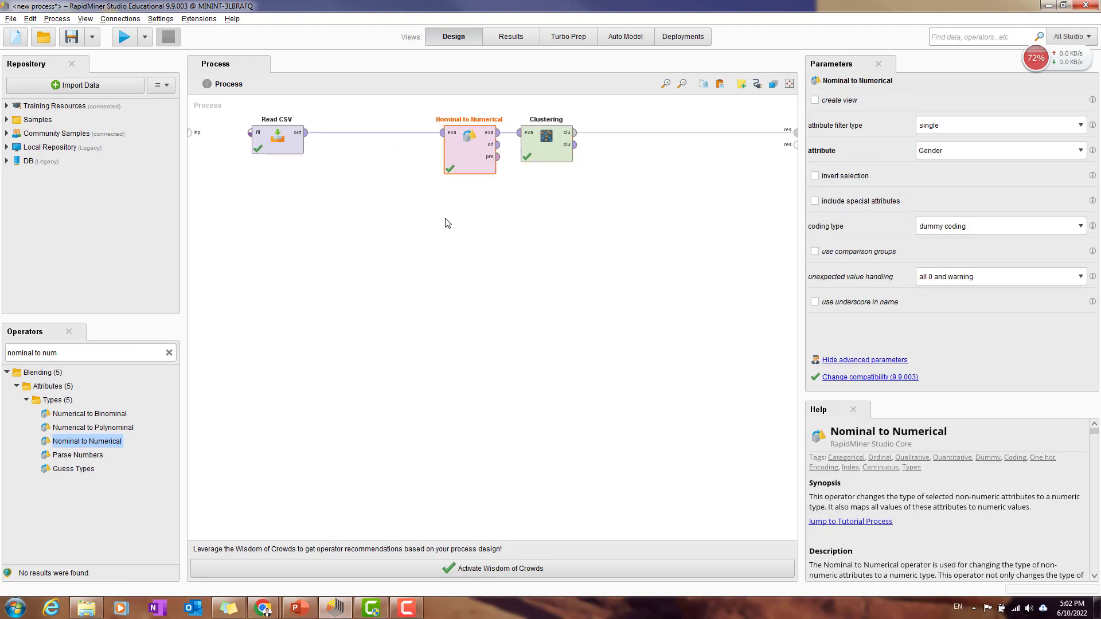
key("ctrl+z")
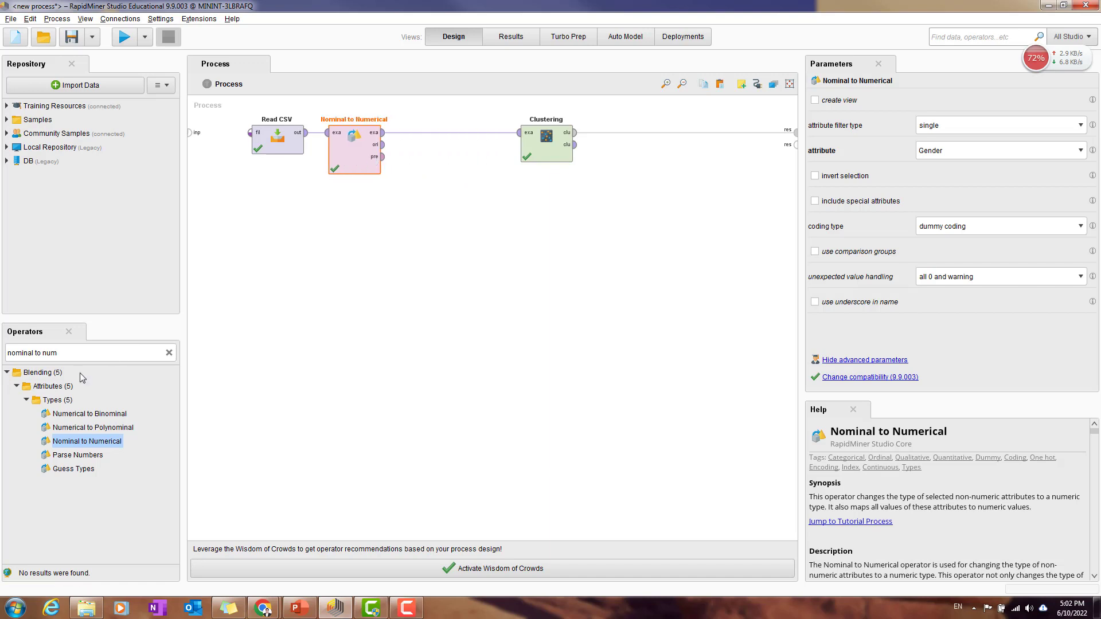
Step: Search the operators for "normialization" and insert Normalize into the connection between Nominal to Numerical and Clustering
triple_click(87, 355)
type("n")
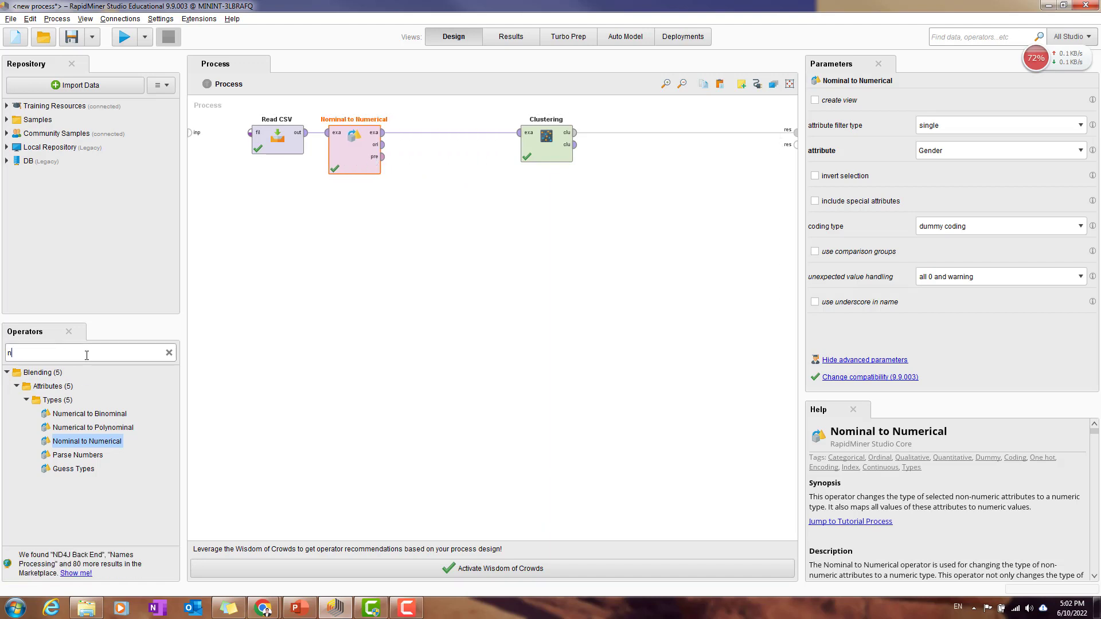
type("ormialization")
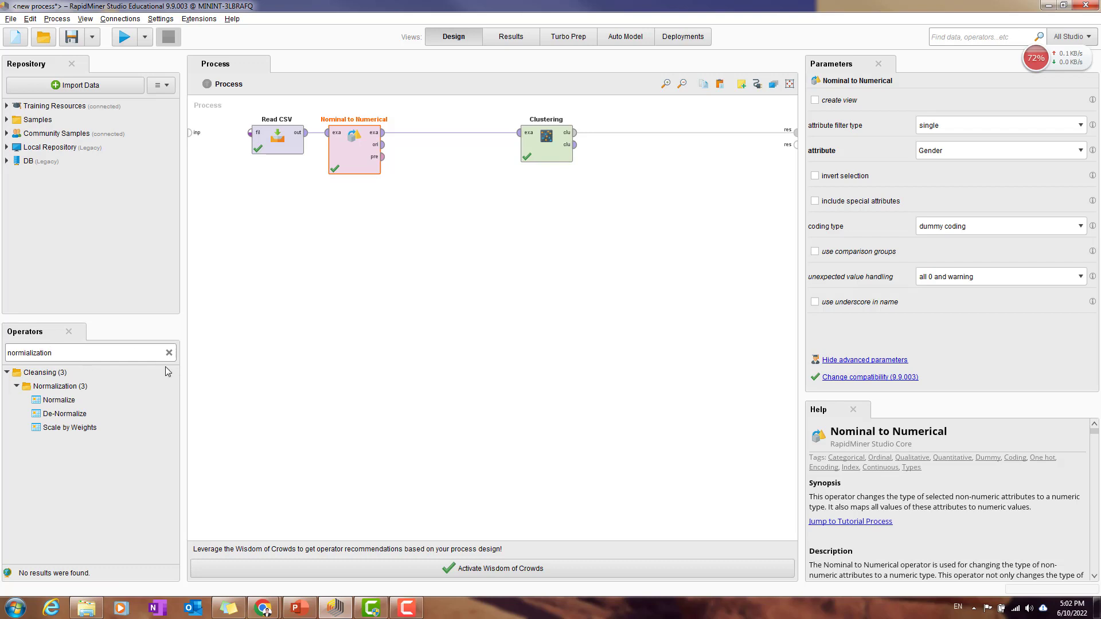
left_click_drag(59, 400, 436, 131)
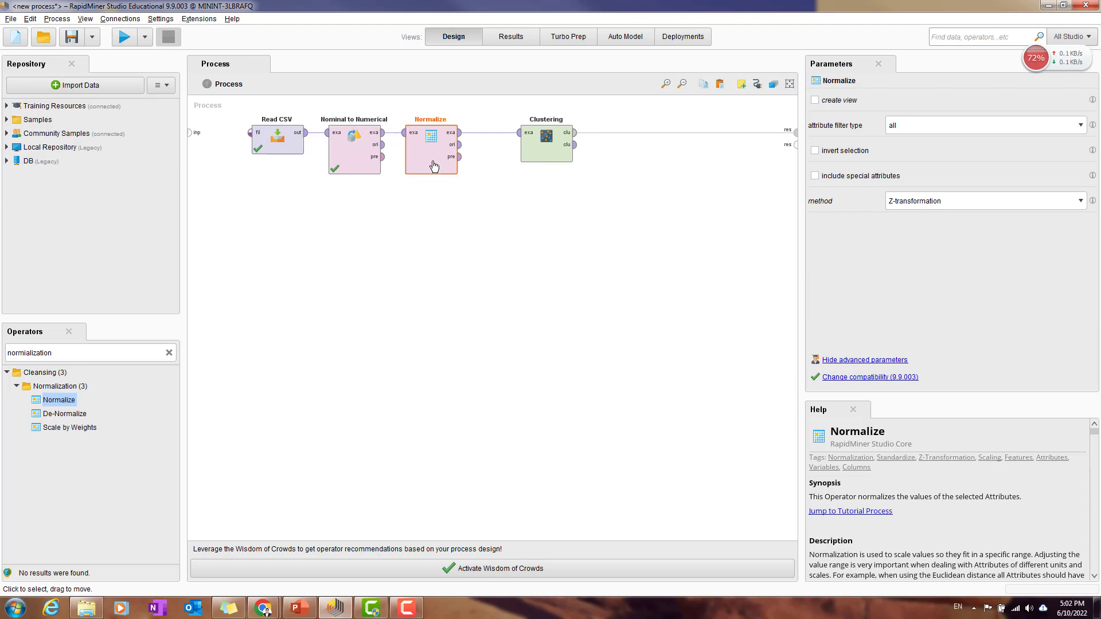
left_click(971, 129)
left_click(971, 128)
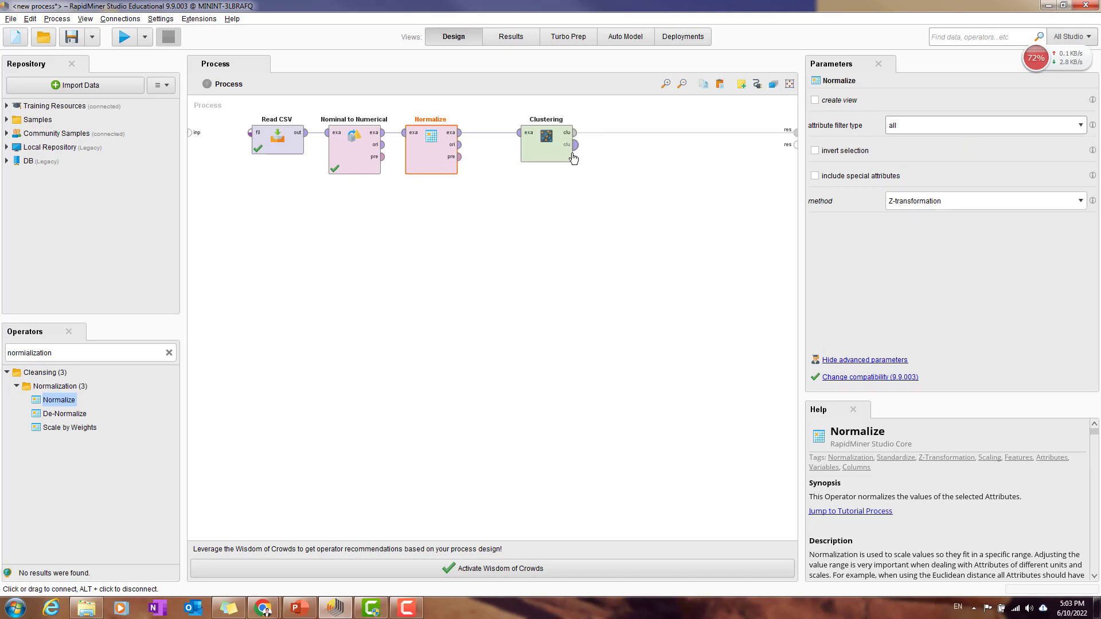
Step: Run the process with normalization and display the new cluster model's centroid table
left_click(115, 41)
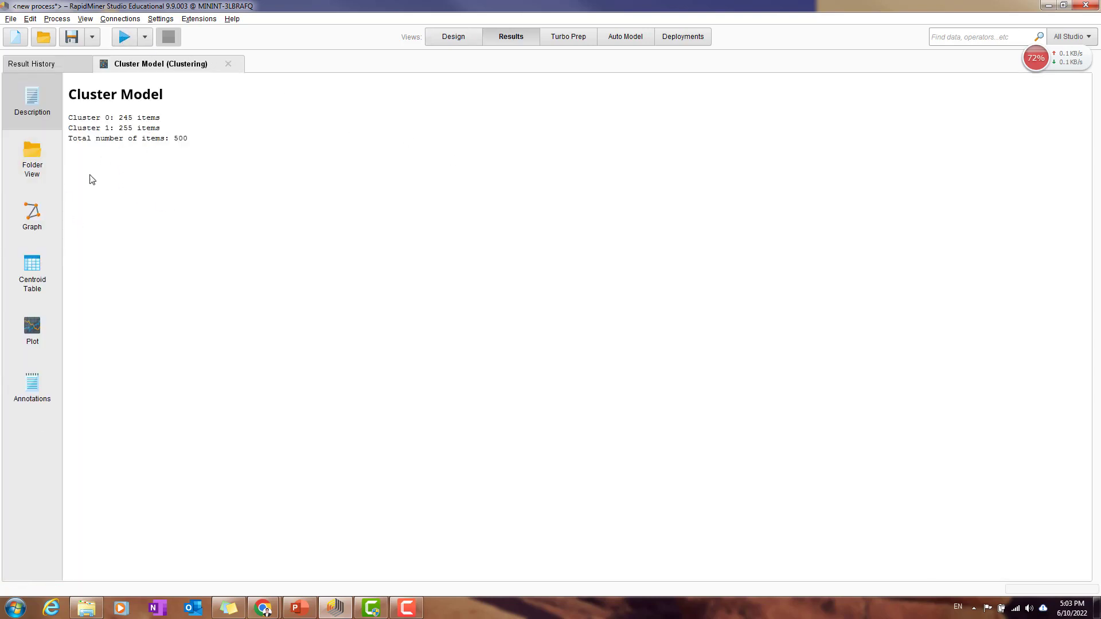
left_click(36, 291)
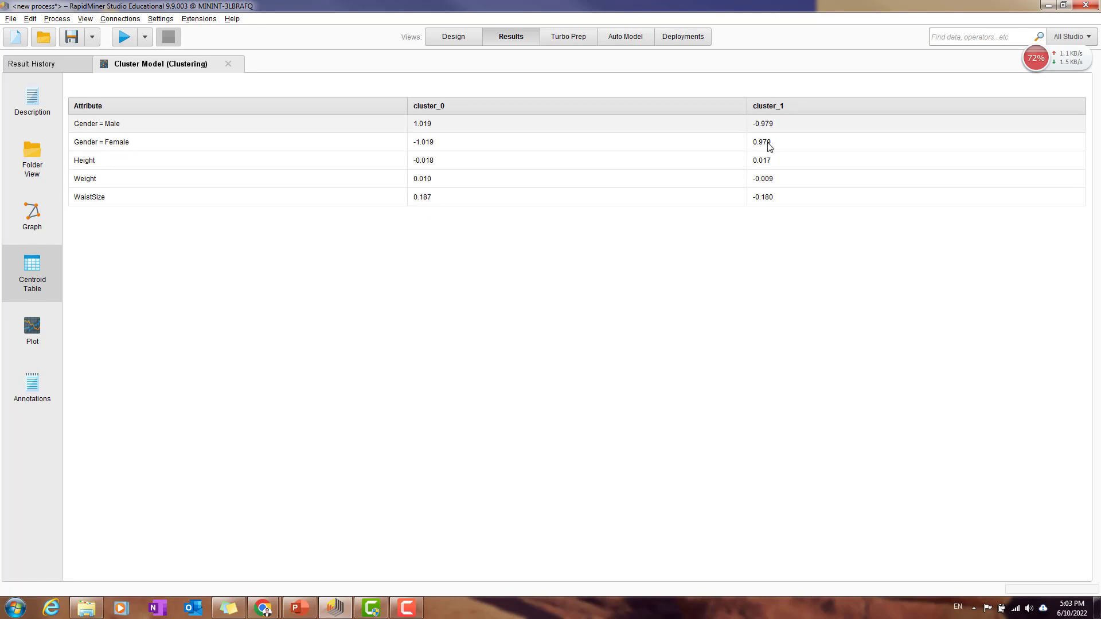
Step: Return to the process design, search the operators for "read" and place a second Read CSV below the first one
left_click(469, 40)
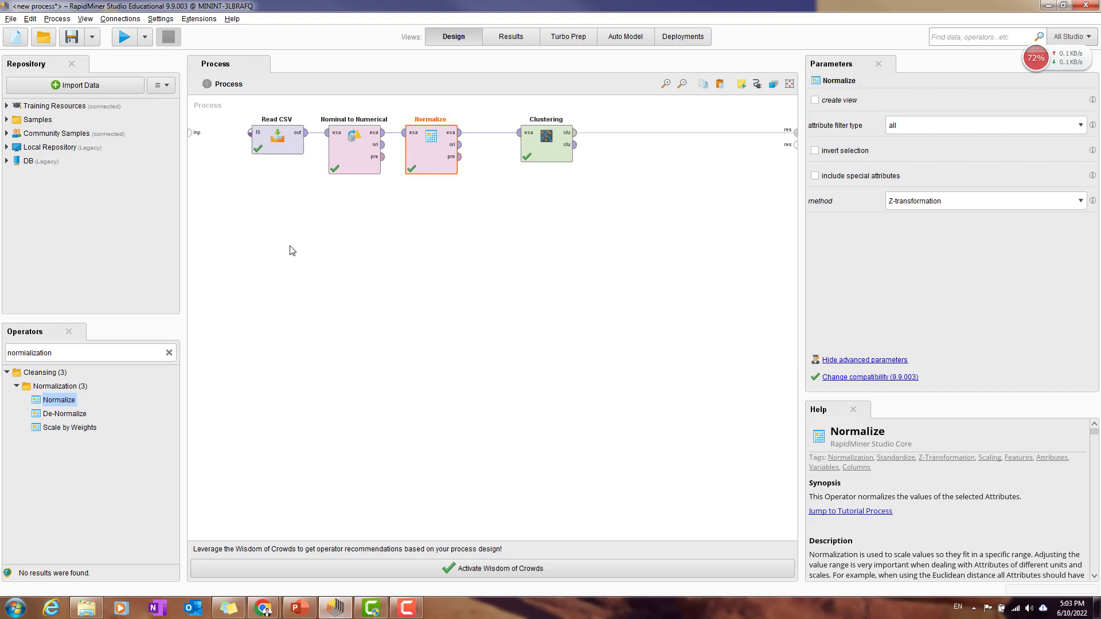
double_click(101, 350)
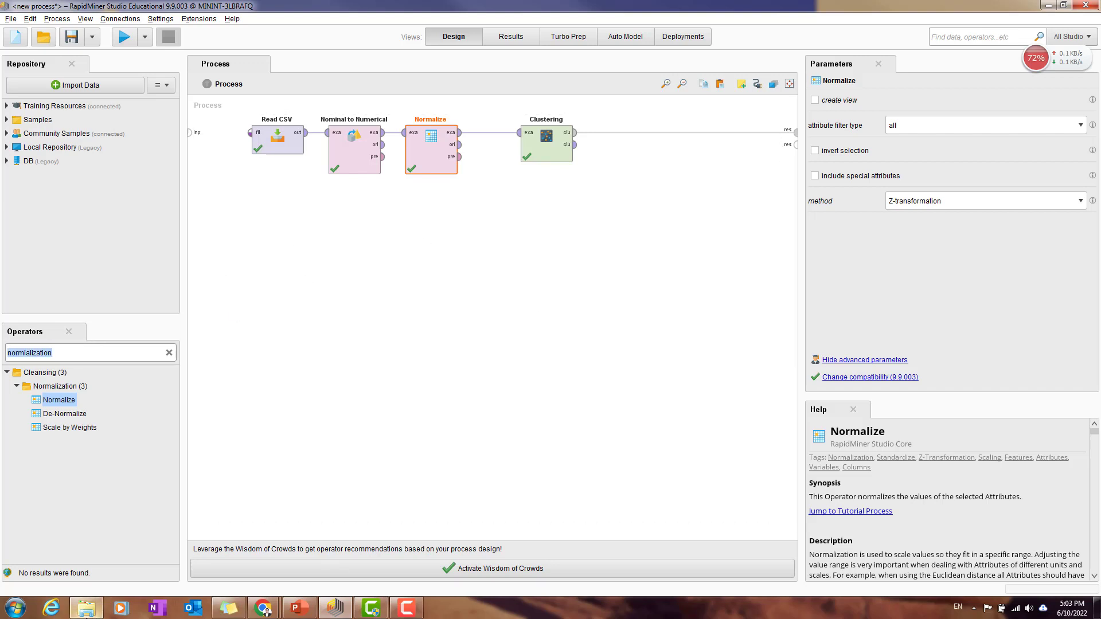
left_click(86, 608)
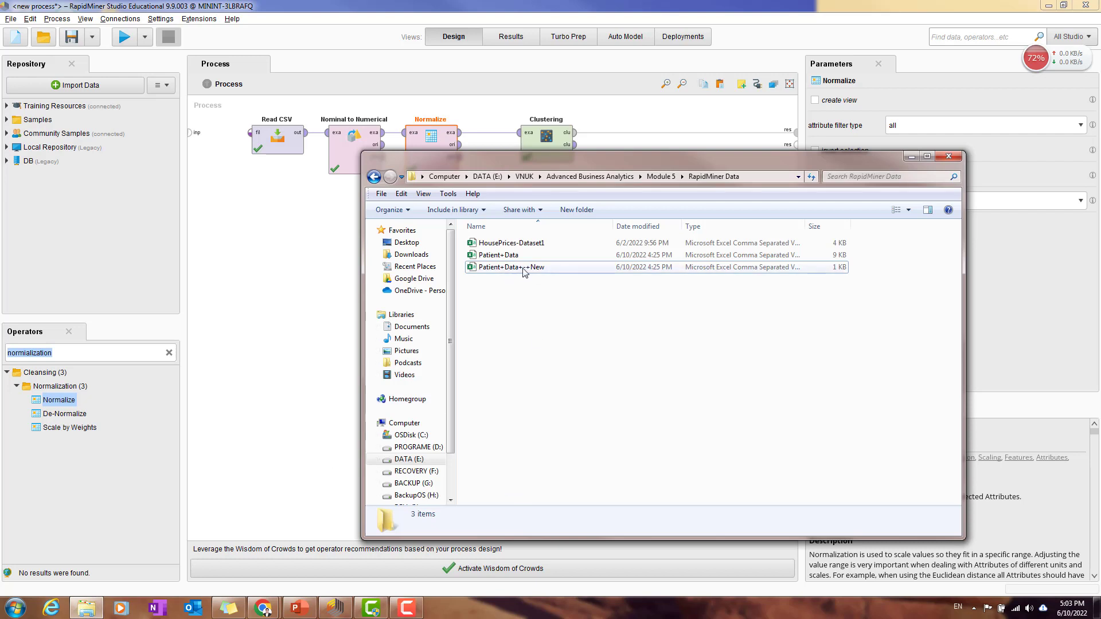
left_click(322, 319)
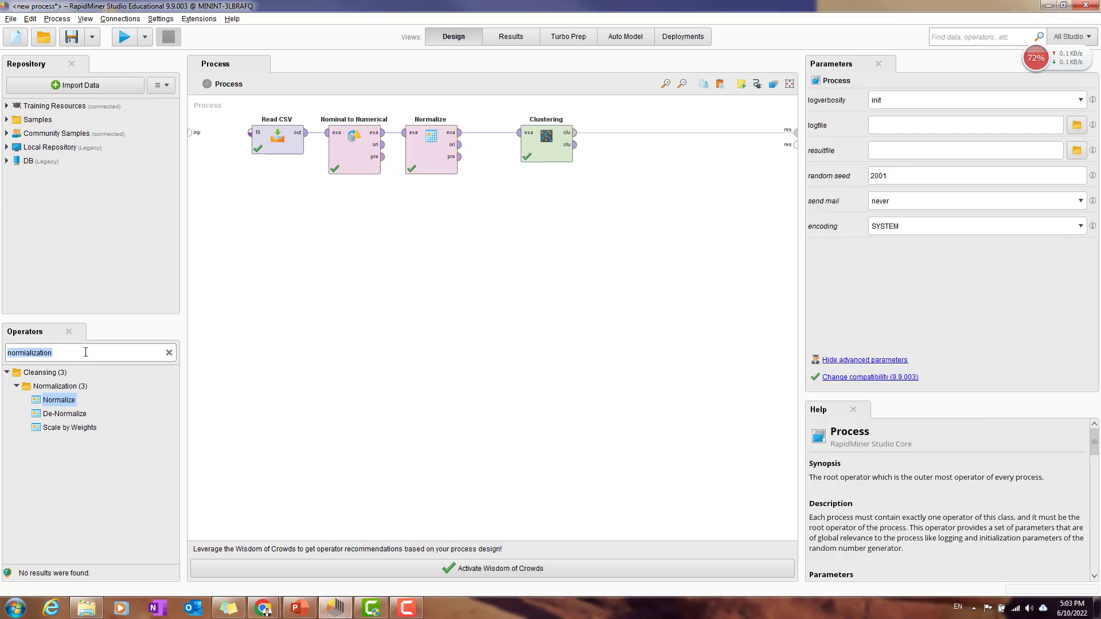
type("read")
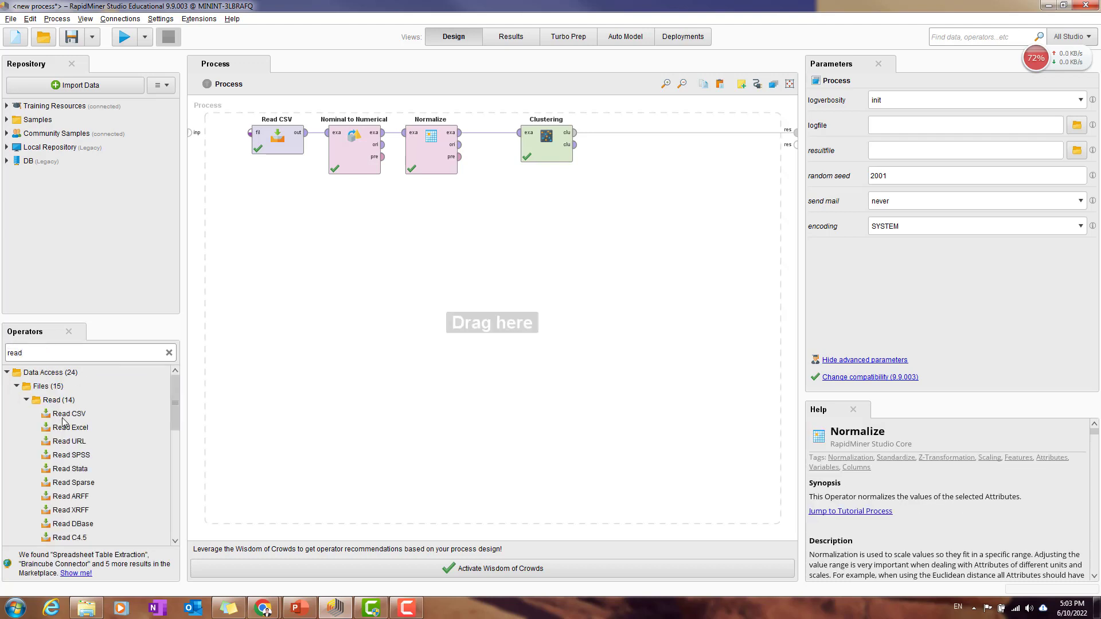
left_click_drag(64, 419, 335, 268)
left_click_drag(442, 218, 313, 289)
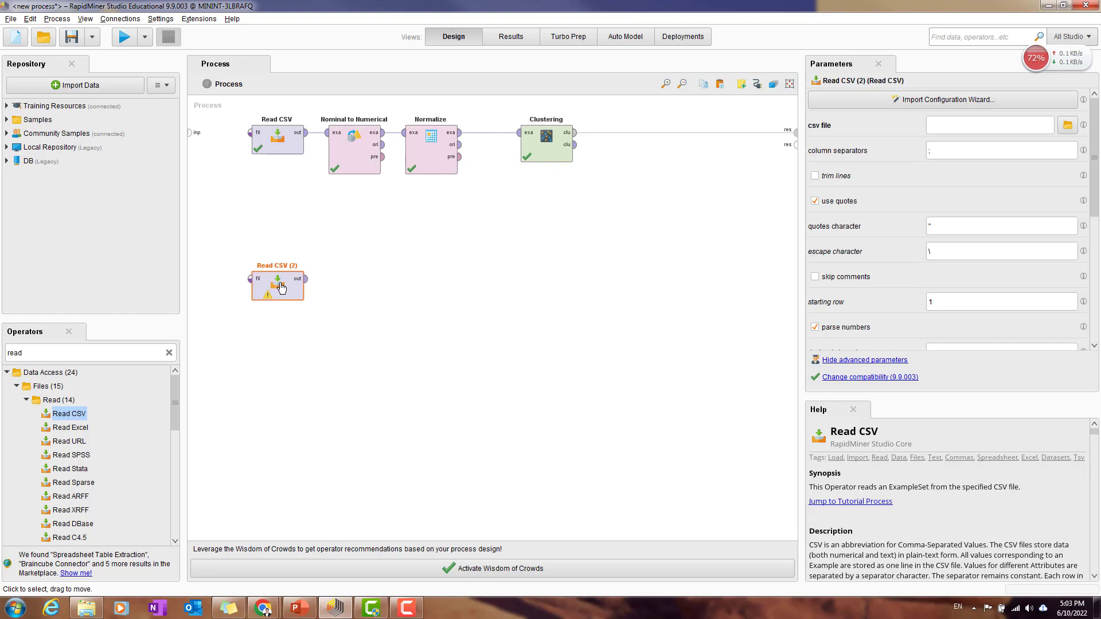
Step: Start the second Read CSV's import configuration and browse to E:\VNUK\Advanced Business Analytics\Module 5\RapidMiner Data
left_click(998, 101)
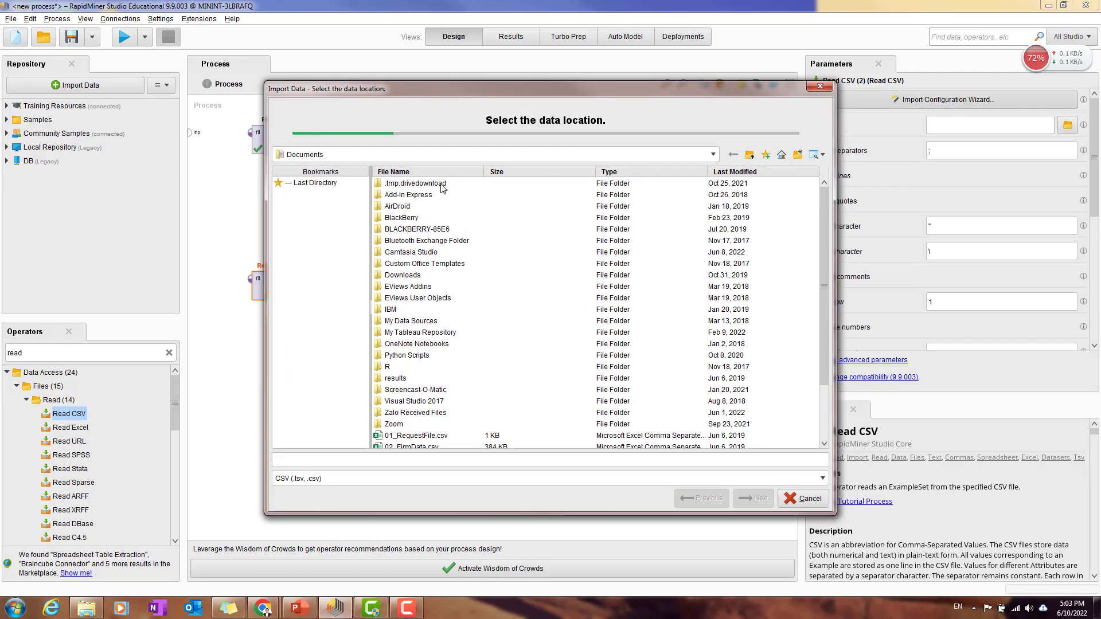
left_click(402, 154)
left_click(404, 177)
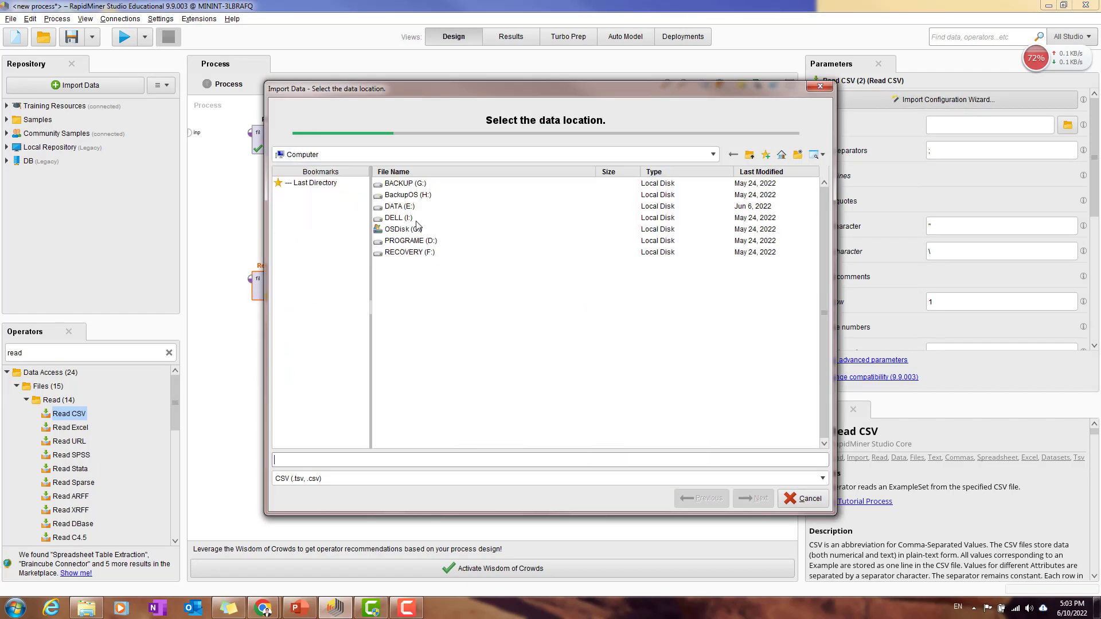
double_click(399, 206)
scroll(465, 241, "down", 1)
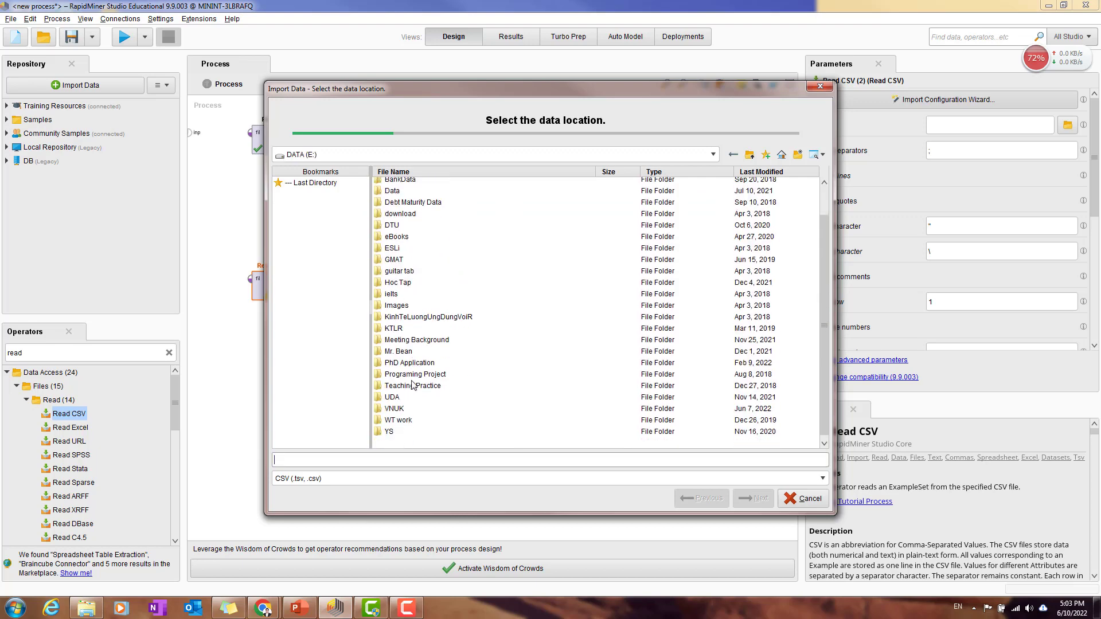
double_click(400, 412)
double_click(420, 185)
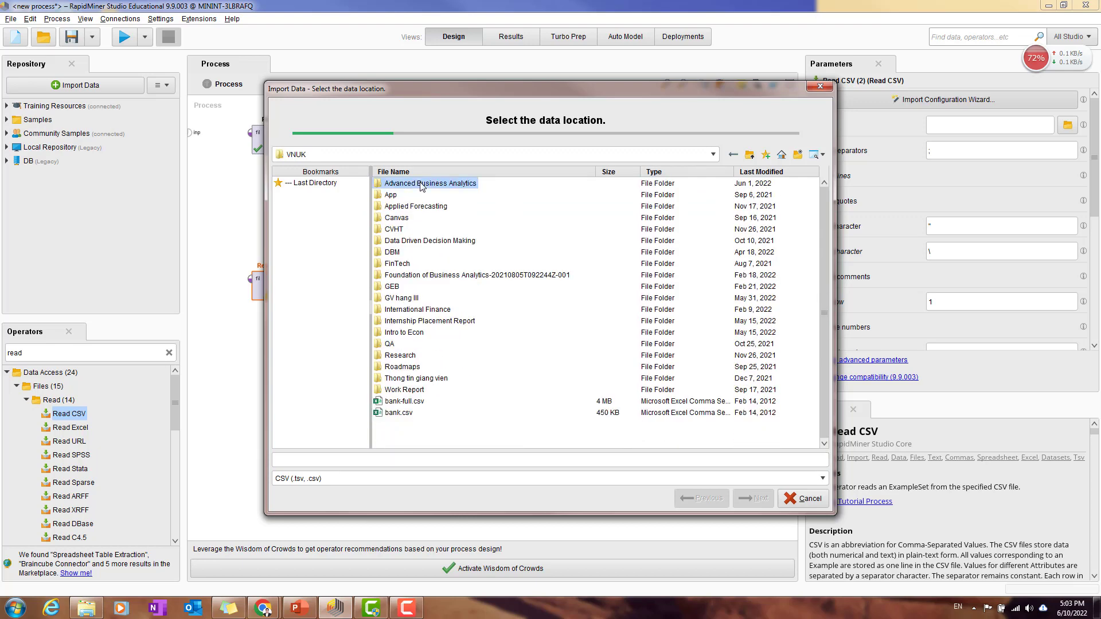
double_click(404, 218)
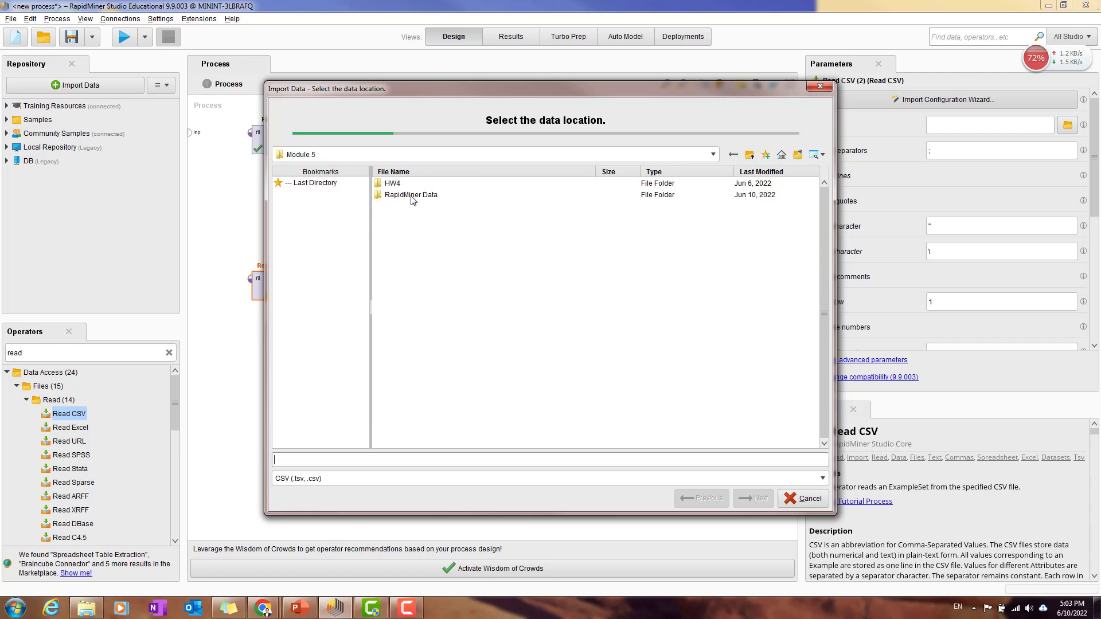
double_click(410, 196)
Step: Choose Patient+Data+-+New.csv as the second Read CSV's source and complete the import with the default settings
left_click(424, 195)
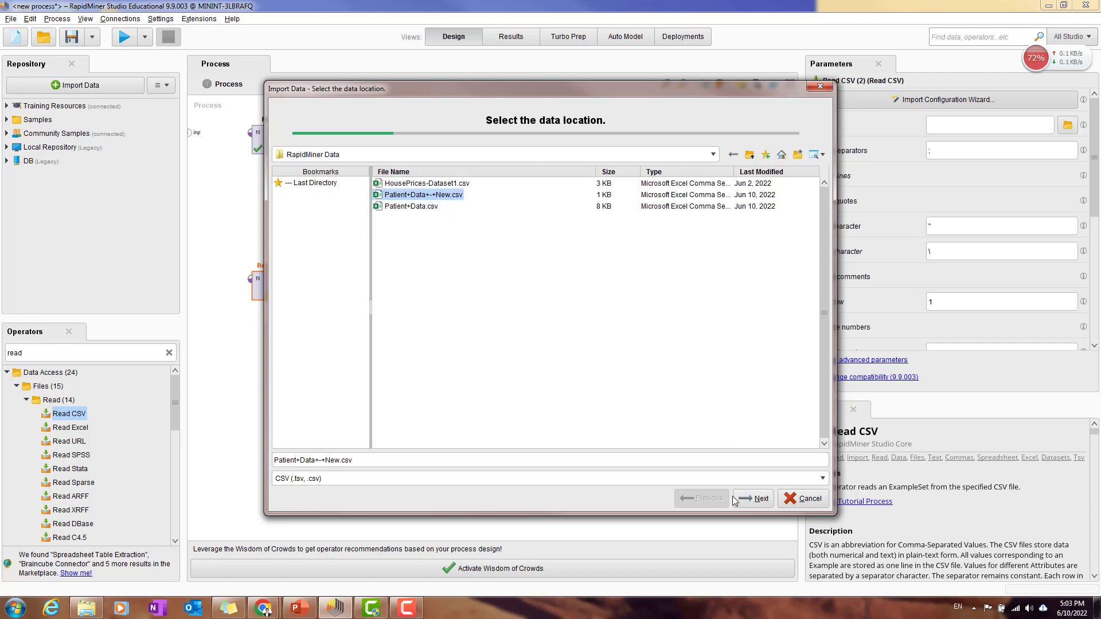
left_click(756, 498)
left_click(755, 498)
left_click(754, 498)
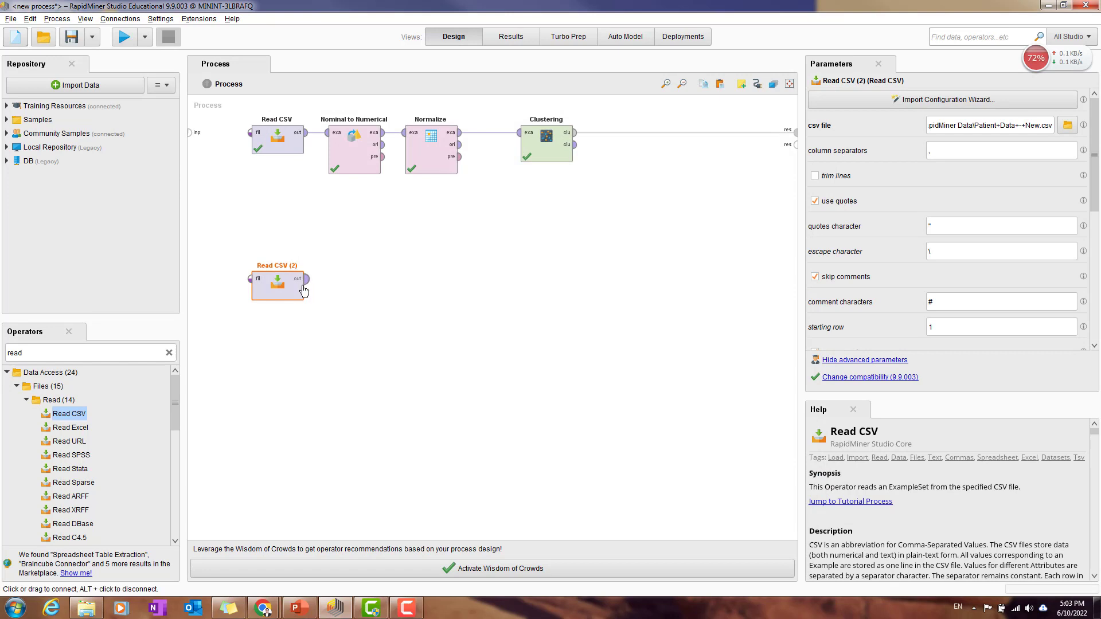
Step: Move the second Read CSV operator directly beneath Clustering
left_click(305, 281)
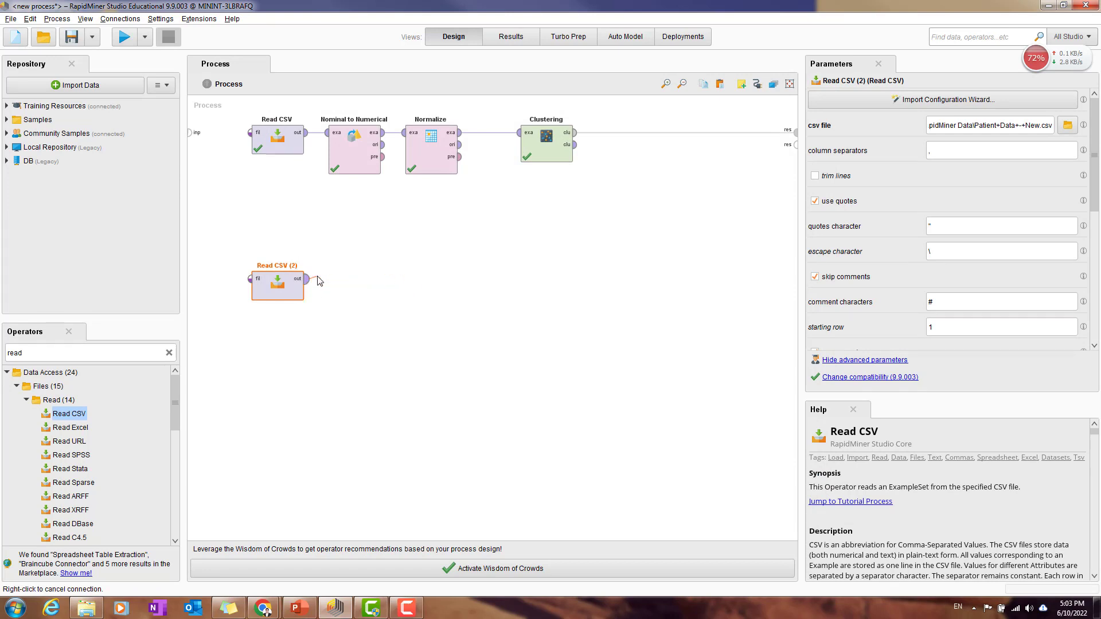
right_click(354, 295)
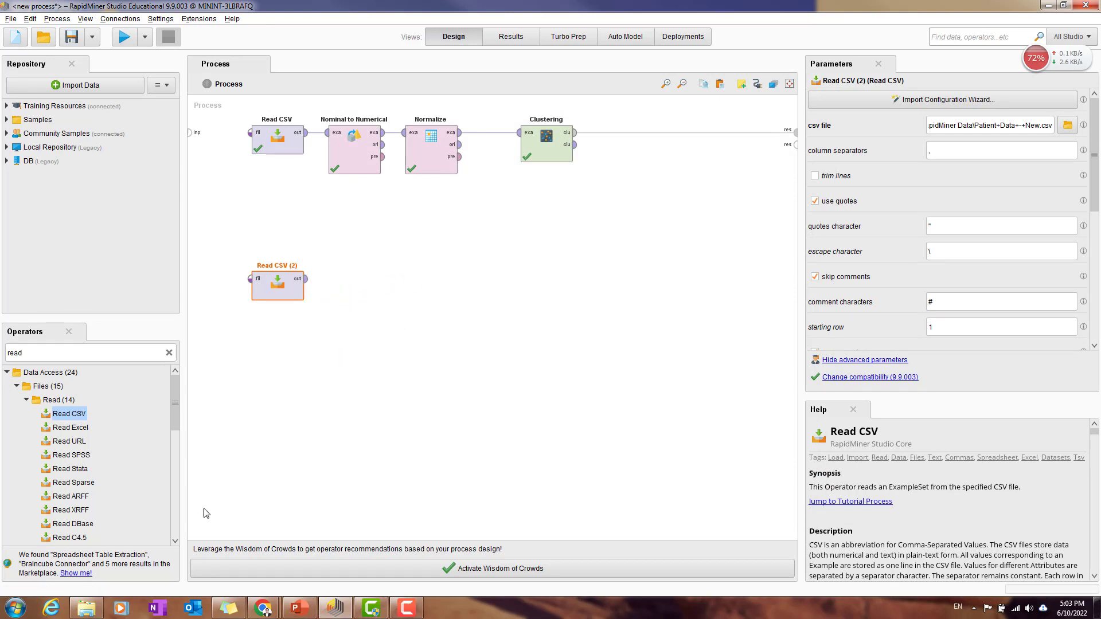
double_click(106, 354)
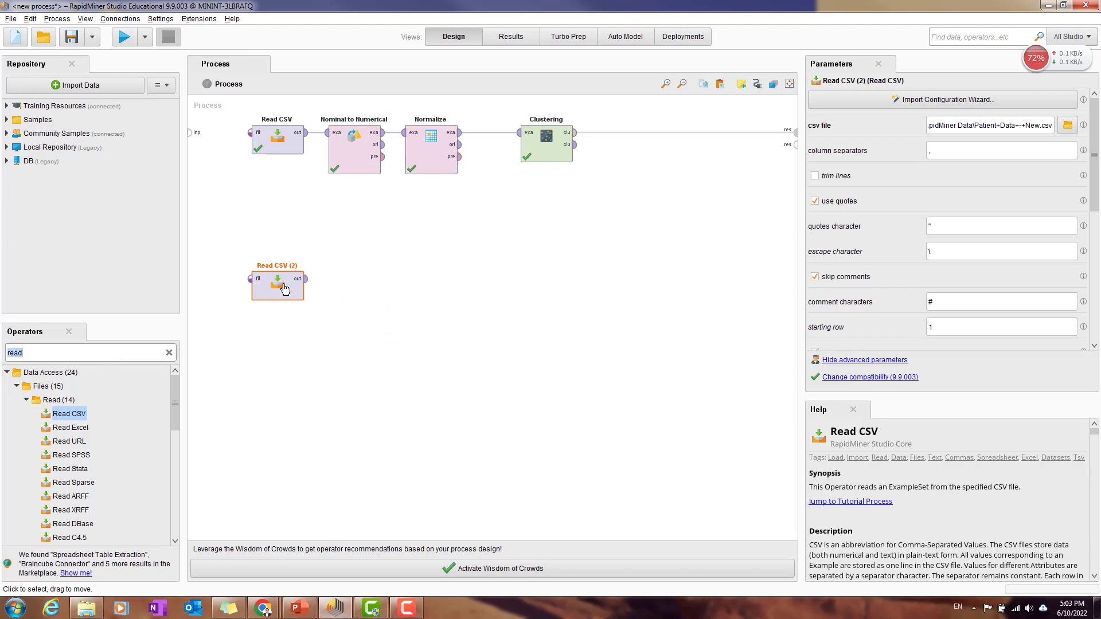
left_click_drag(297, 290, 590, 286)
Step: Search the operators for "apply mod" and place Apply Model between Clustering and the process results
double_click(77, 354)
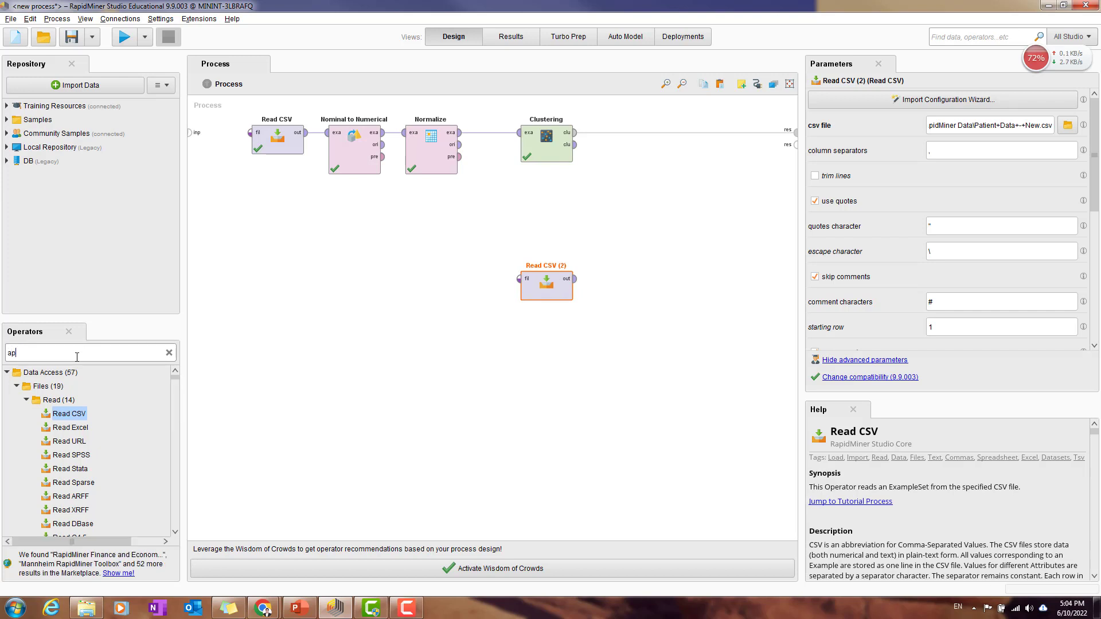
type("apply mod")
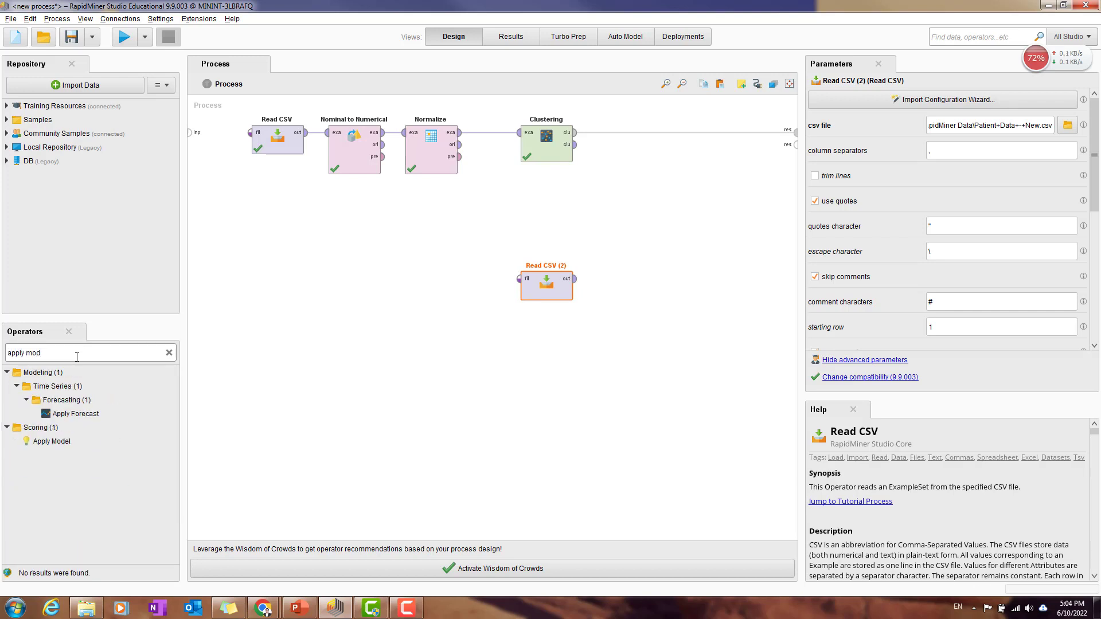
left_click_drag(64, 439, 304, 391)
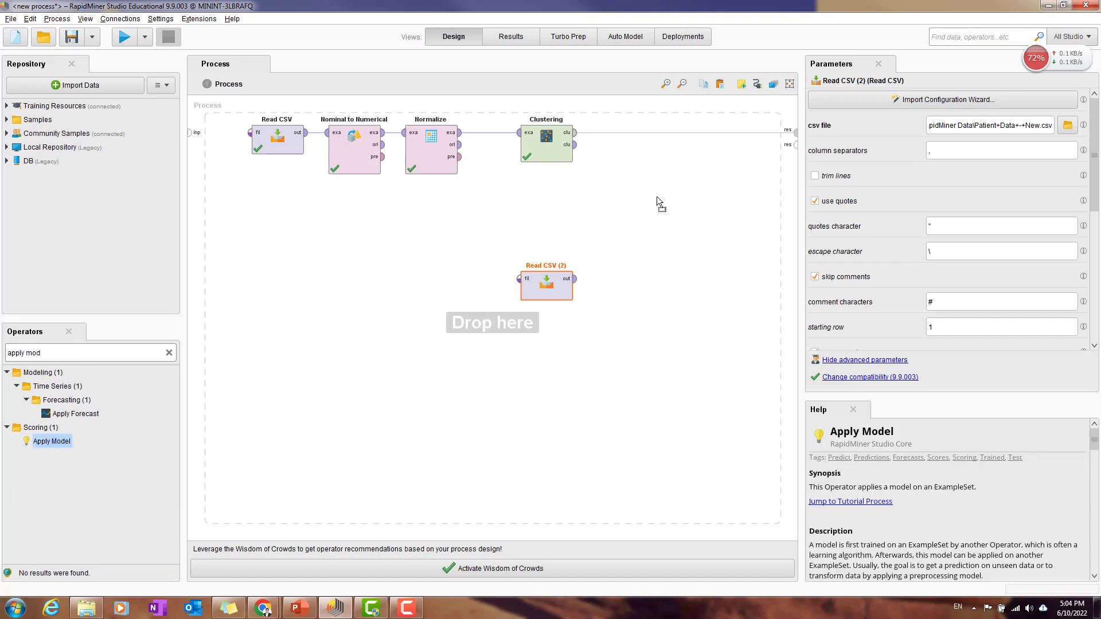
left_click_drag(672, 150, 674, 136)
left_click_drag(673, 189, 673, 191)
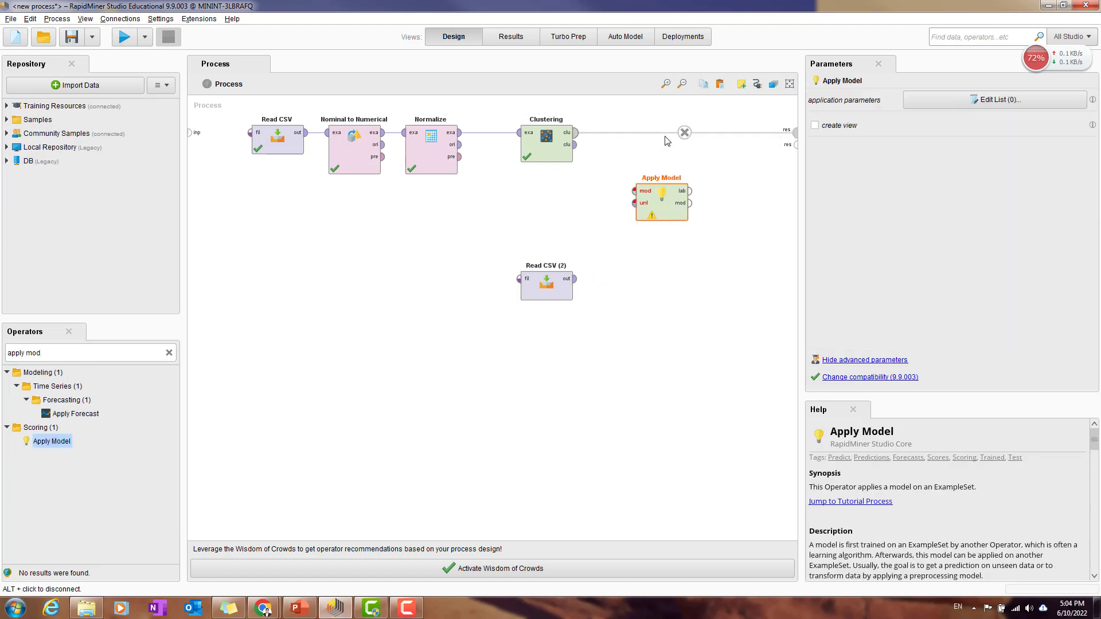
Step: Reroute Clustering's model output from the process result to Apply Model's mod input, and align Apply Model with Clustering
left_click(685, 131)
left_click_drag(576, 134, 634, 192)
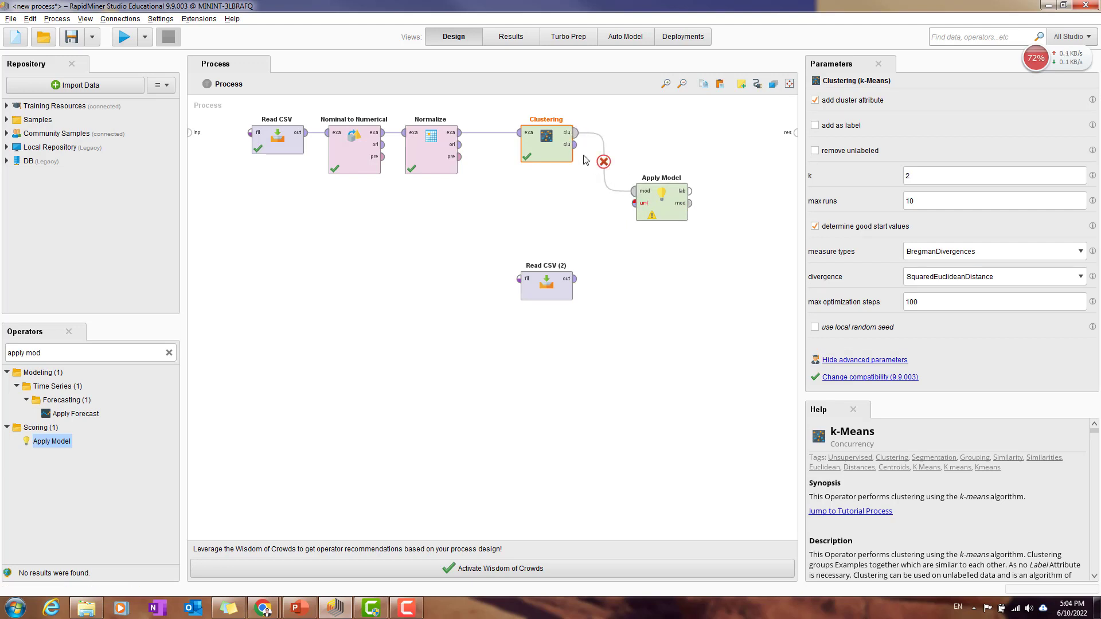
left_click_drag(669, 196, 679, 139)
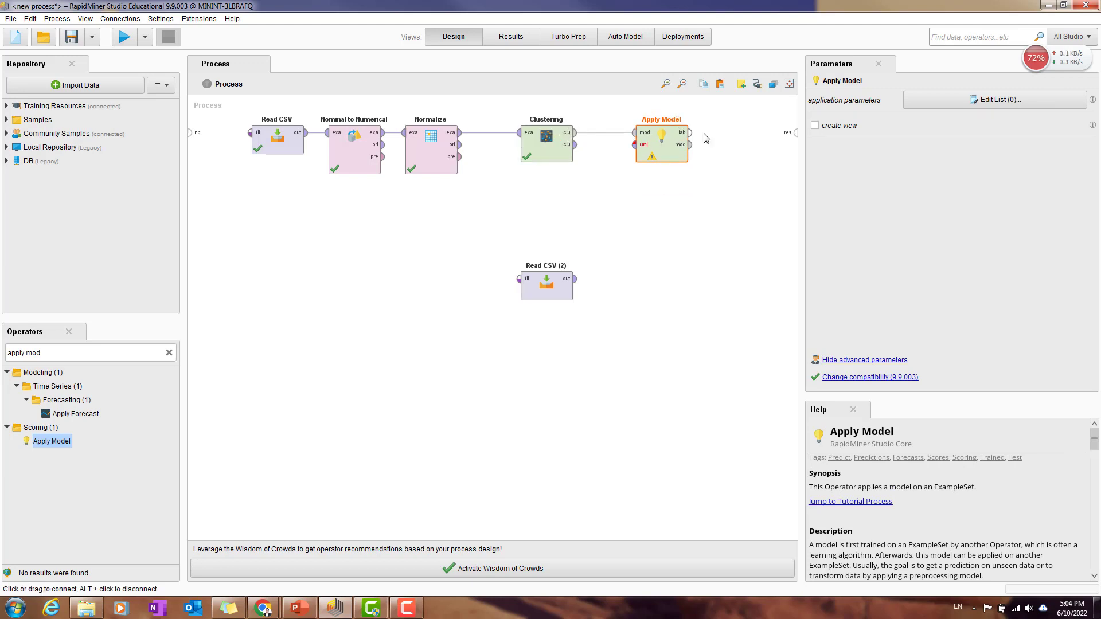
Step: Connect the second Read CSV to Apply Model's unl input, and Apply Model's lab and mod outputs to the process results
left_click(574, 279)
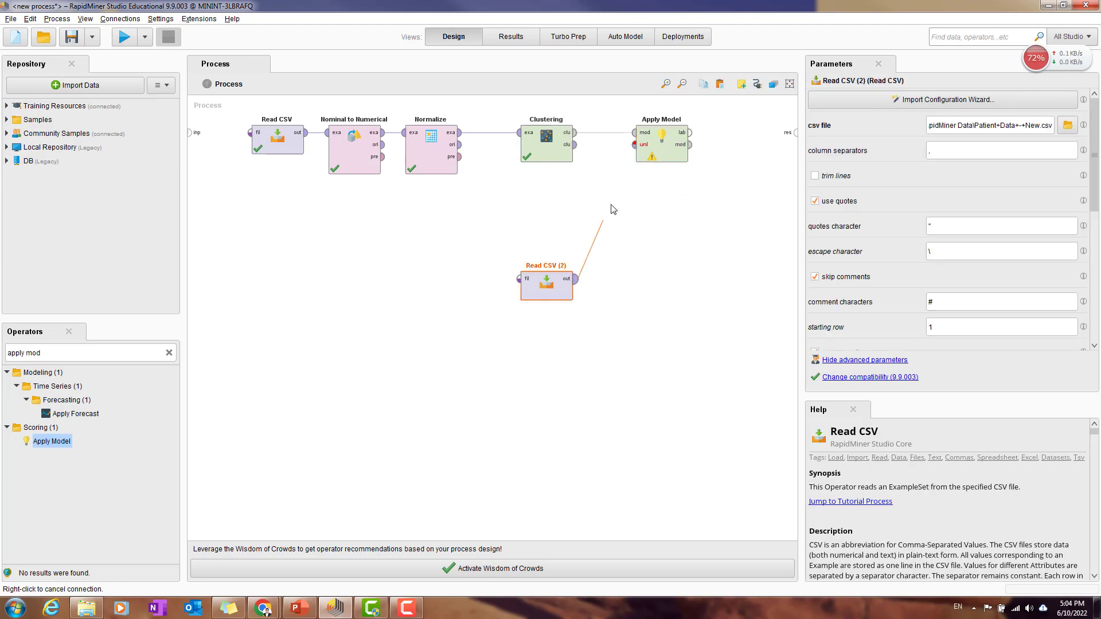
left_click(635, 145)
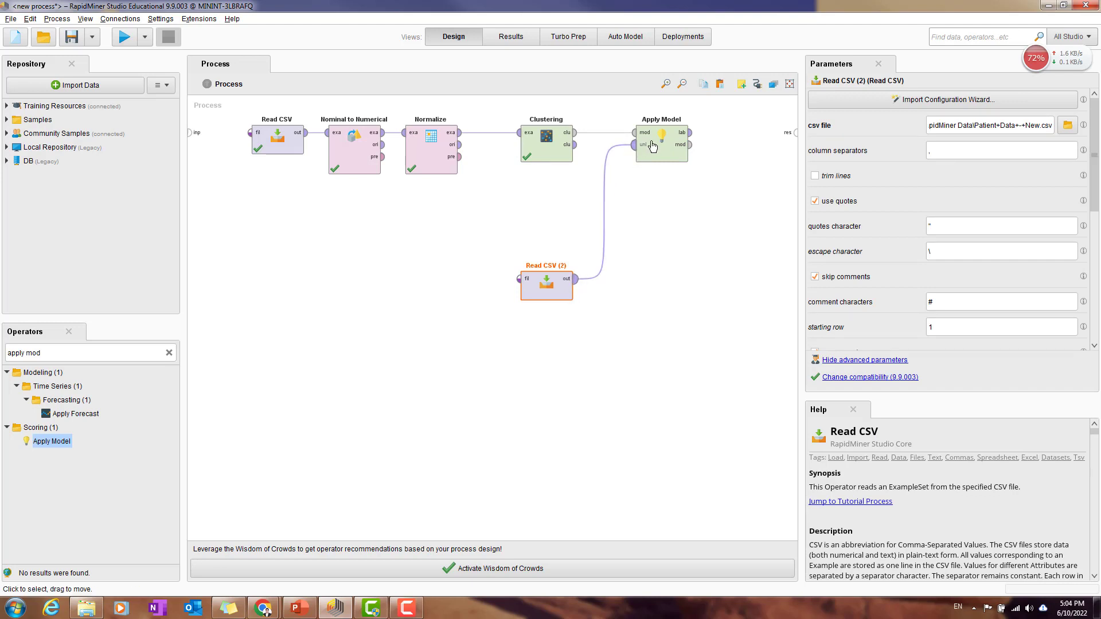
left_click(690, 133)
left_click(796, 133)
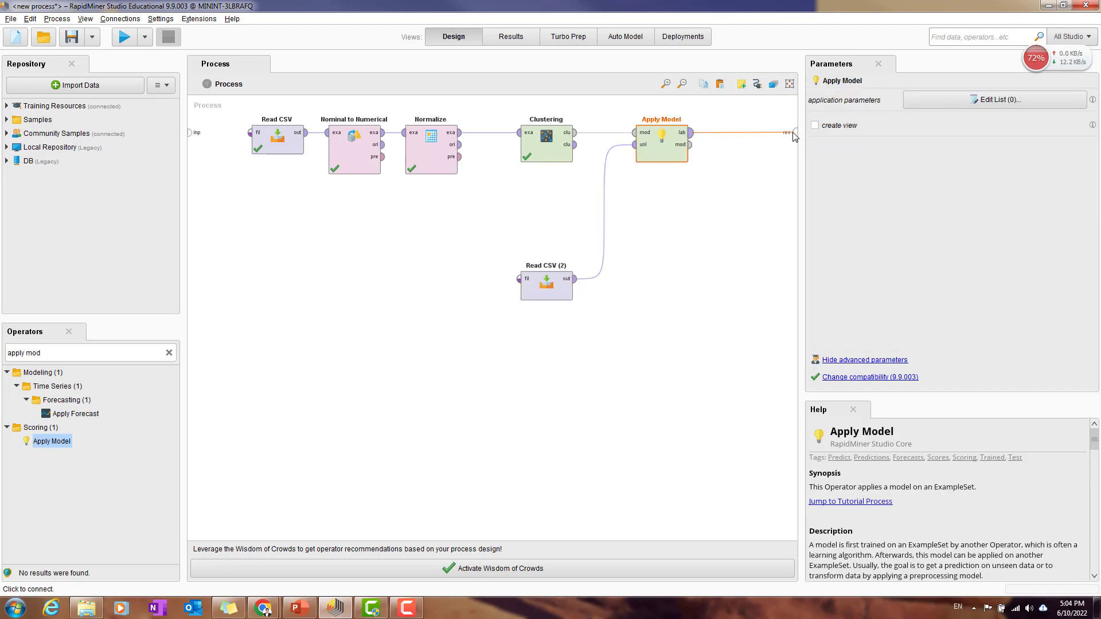
left_click(690, 145)
left_click(795, 144)
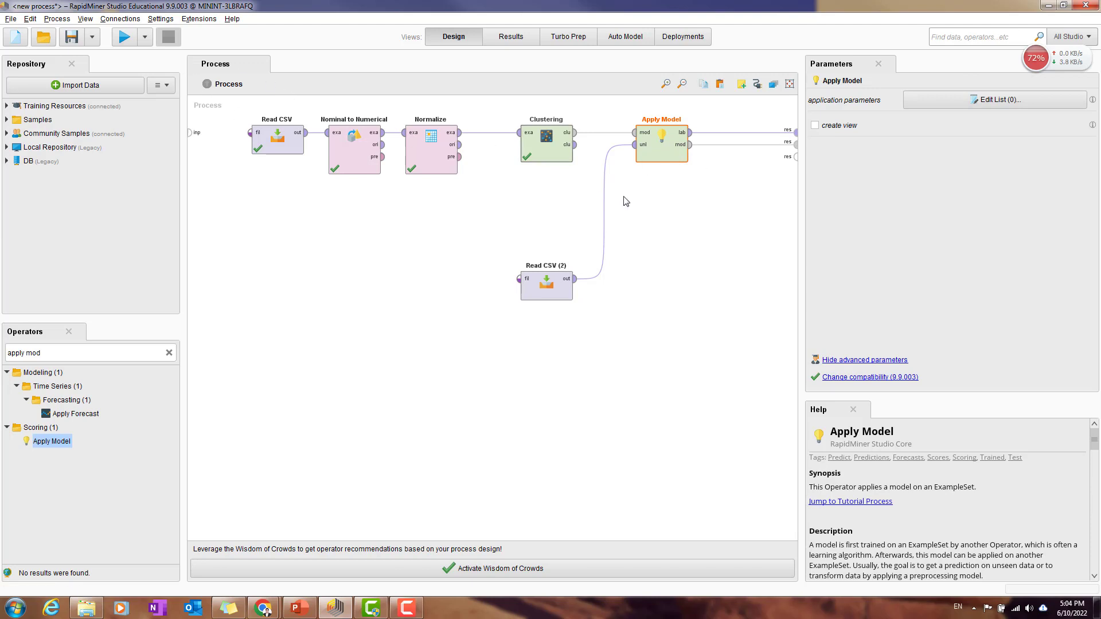
Step: Run the process and review the cluster model's centroid table, plot and description
left_click(125, 38)
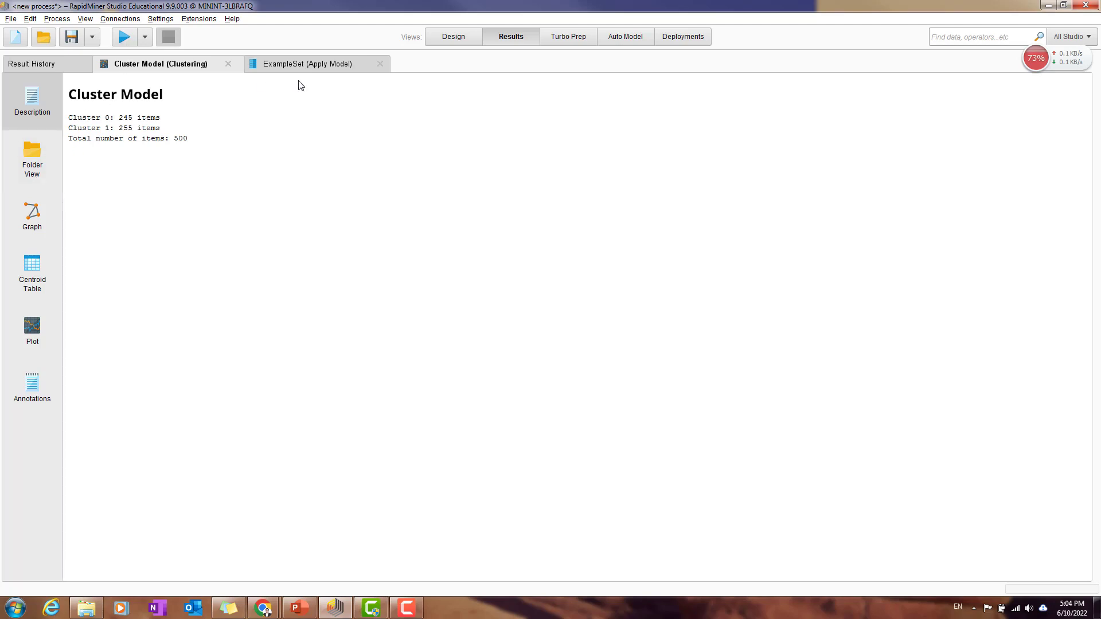
left_click(44, 279)
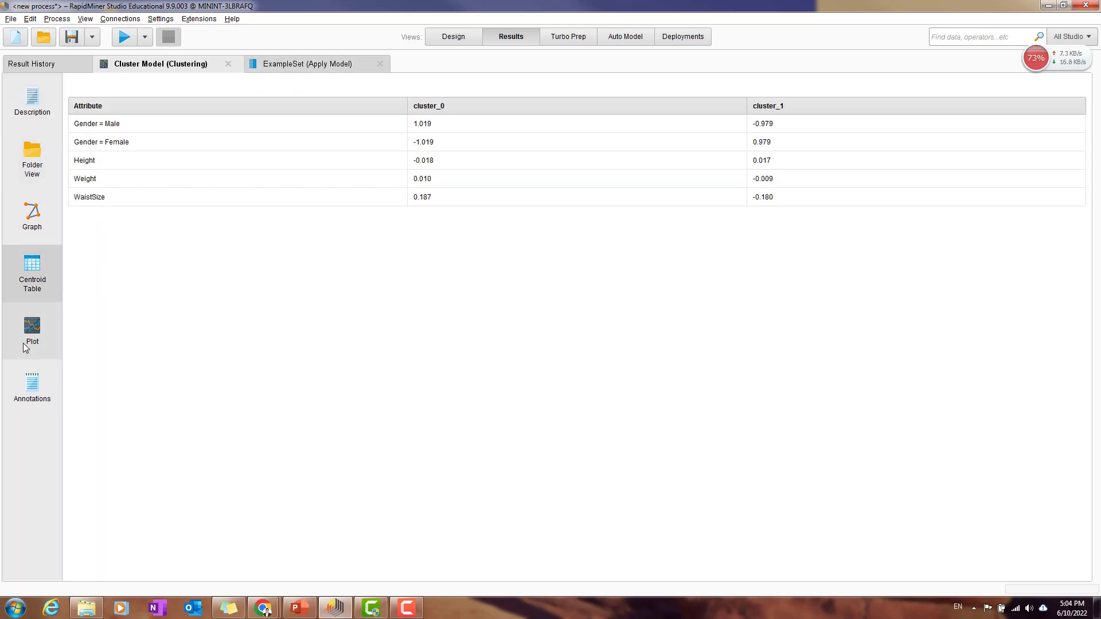
left_click(34, 328)
left_click(40, 102)
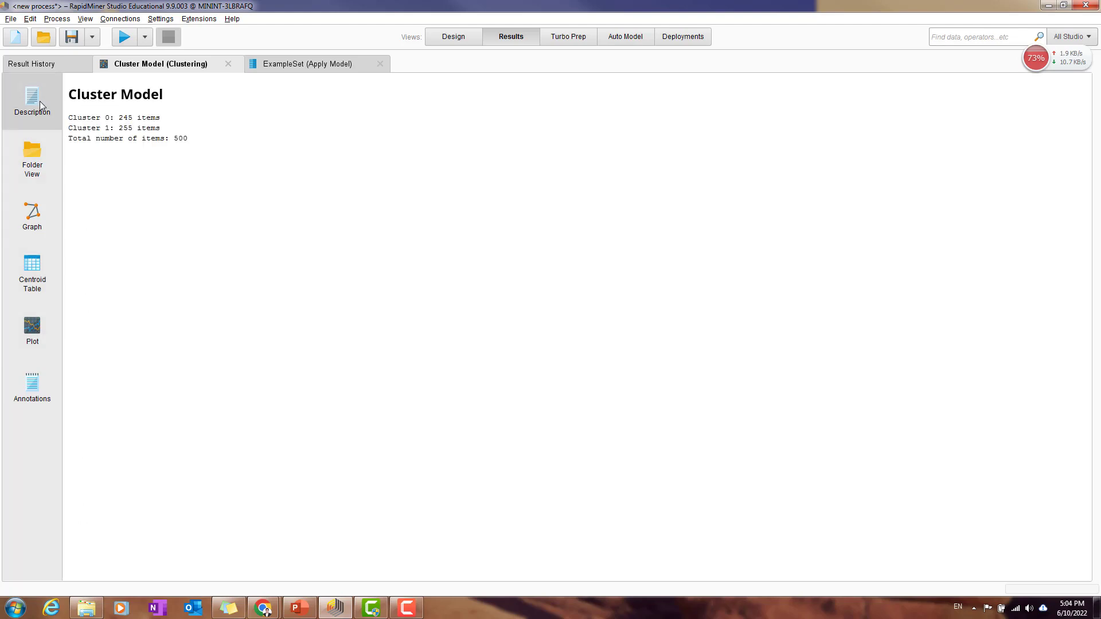
Step: Examine the new patients' cluster assignments in the Apply Model ExampleSet, including the statistics of the cluster attribute
left_click(305, 66)
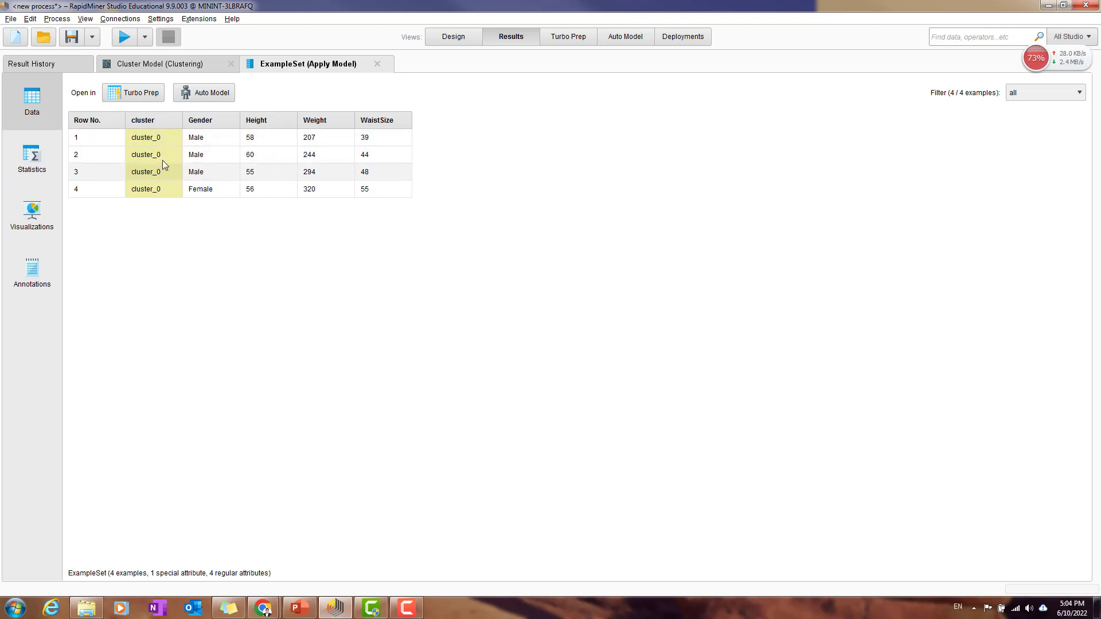
left_click(31, 172)
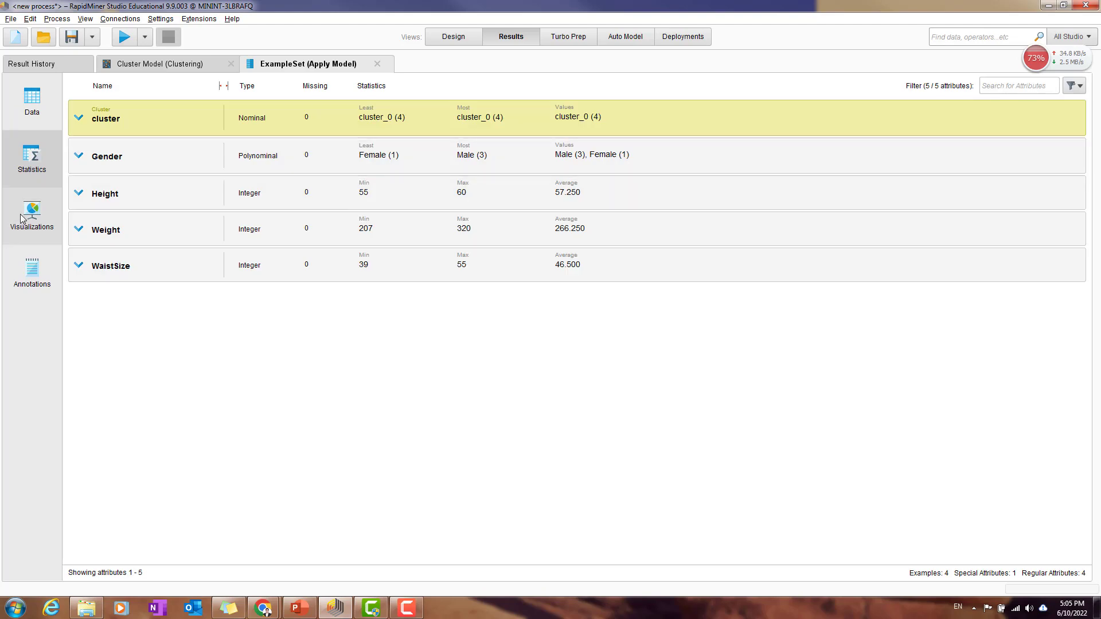
left_click(182, 127)
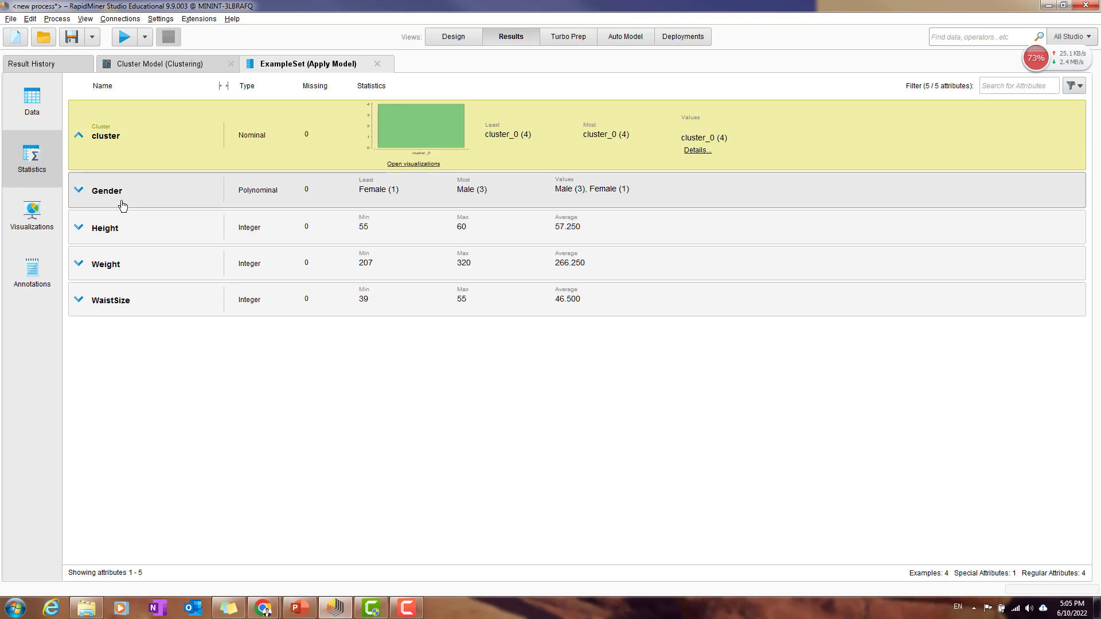
left_click(47, 115)
Step: Compare the cluster model's graph and centroid table with the new patients' assigned clusters, and return to the process design
left_click(163, 68)
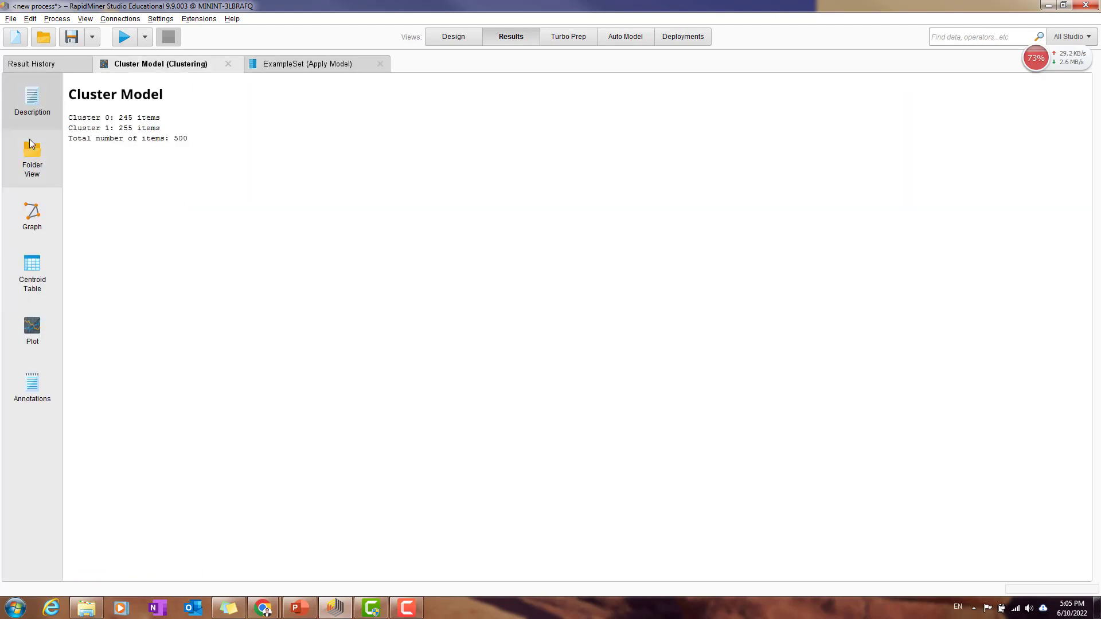
left_click(32, 230)
left_click(33, 272)
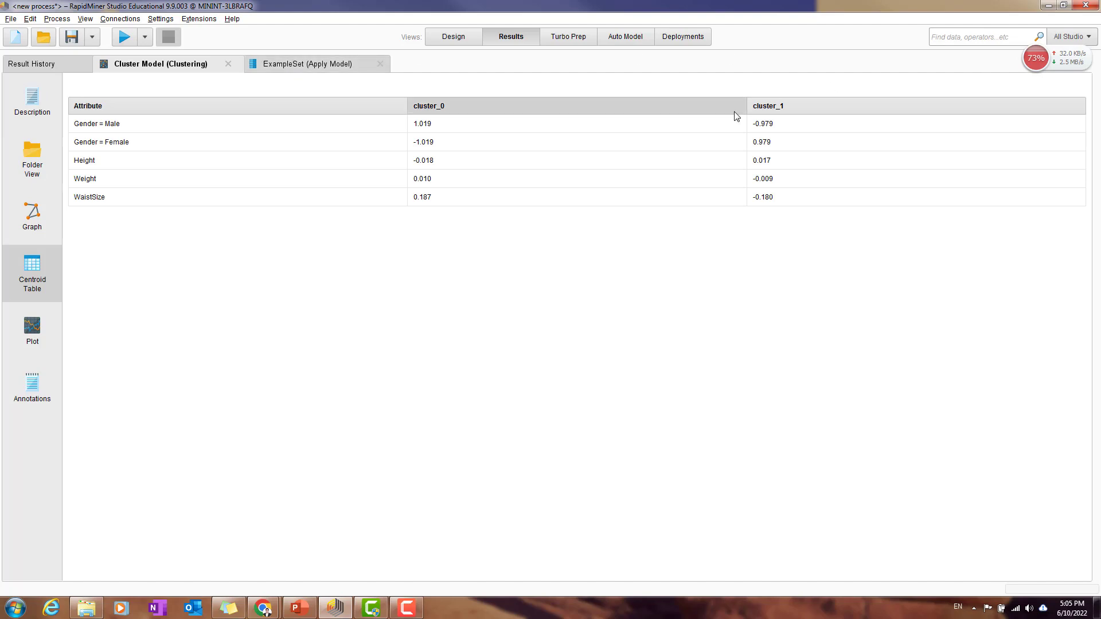
left_click(304, 64)
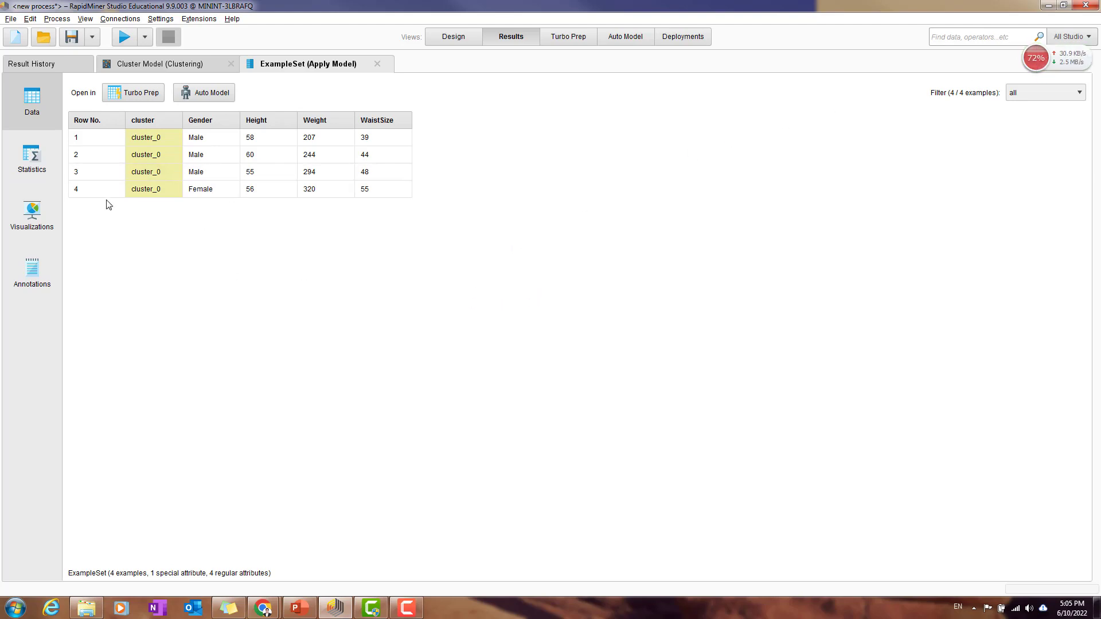
left_click(466, 40)
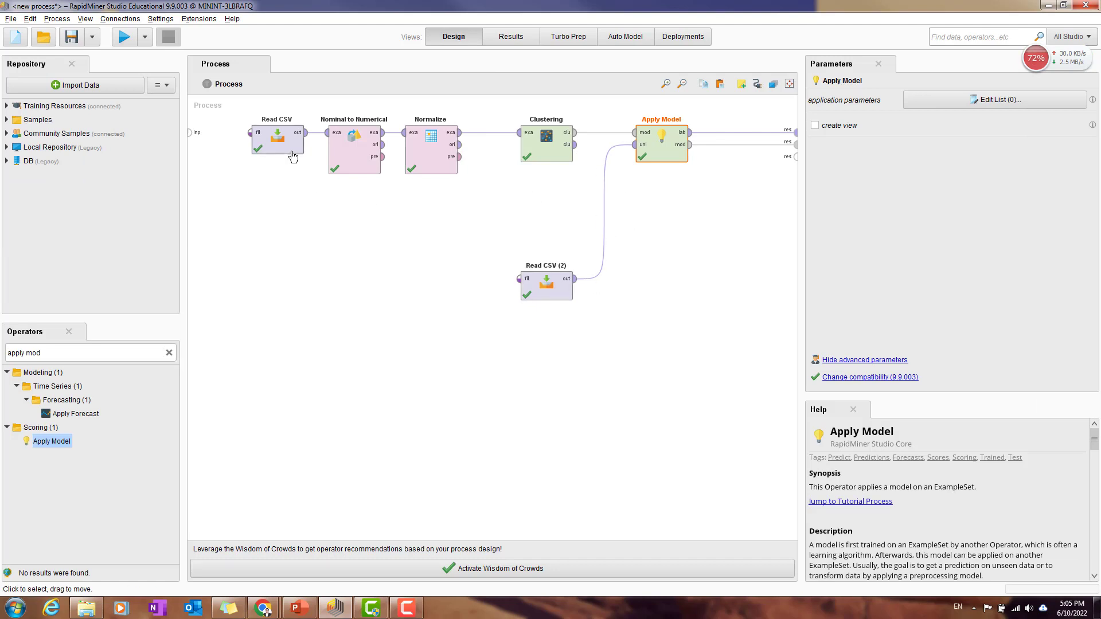